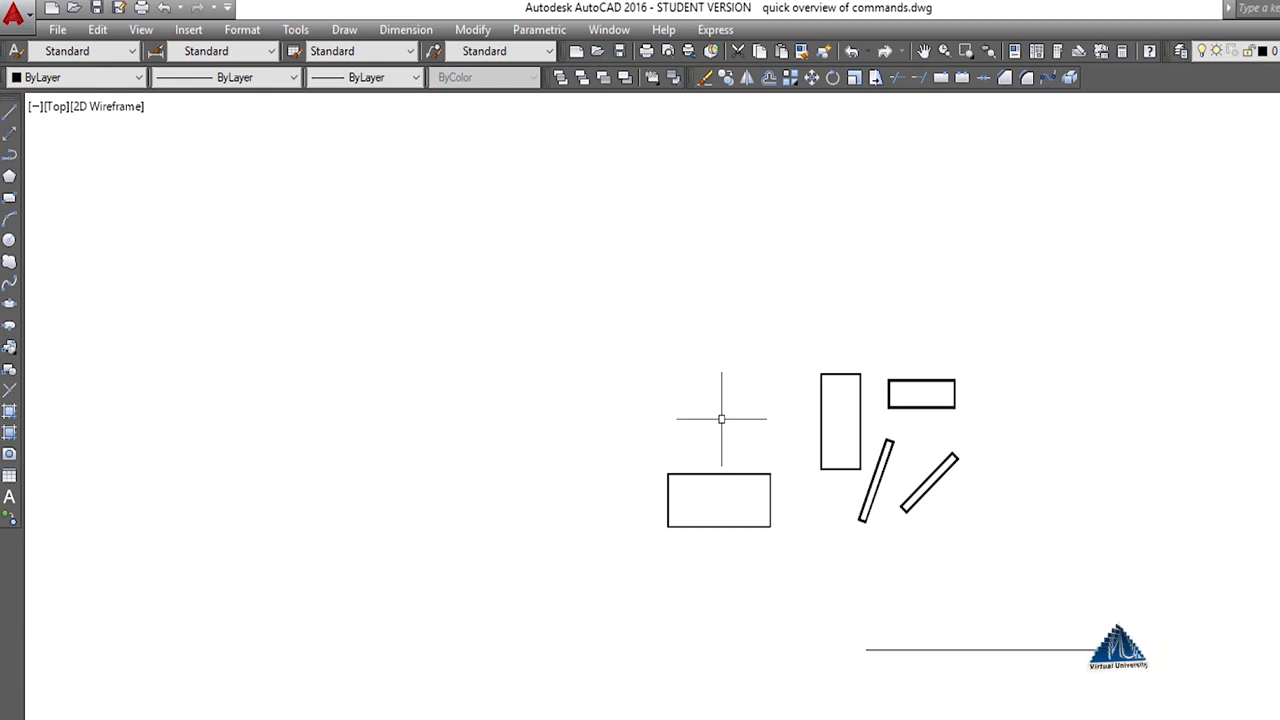
# - Save the "quick overview of commands" drawing and close the 20-10-2018 folder window
pyautogui.hotkey('ctrl', 's')
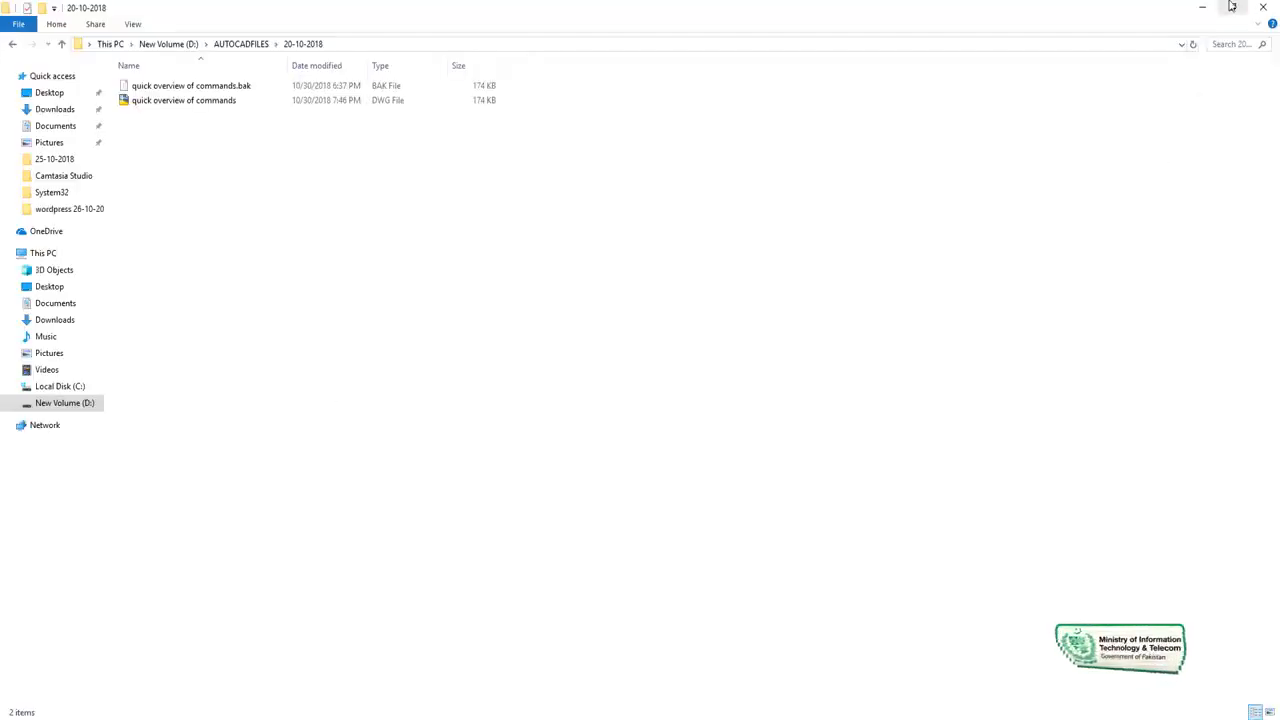
pyautogui.click(1262, 10)
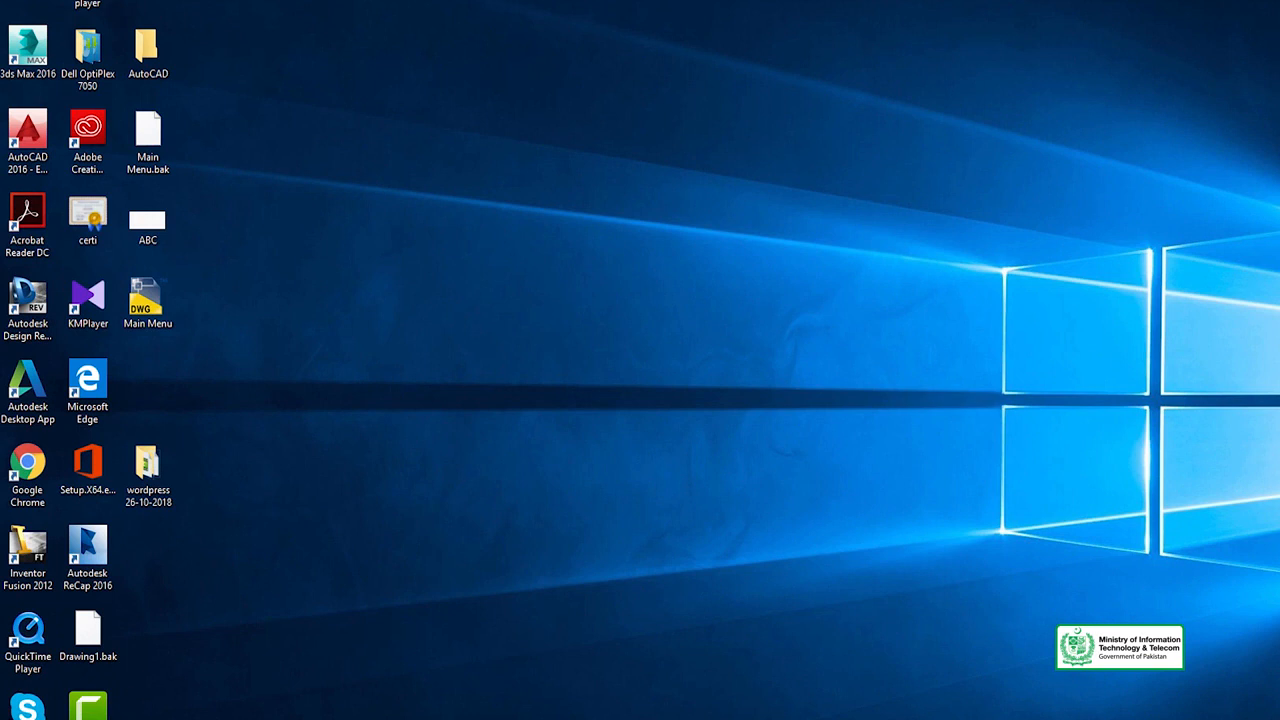
# - Launch AutoCAD 2016 from the desktop and start a new blank drawing
pyautogui.click(27, 143)
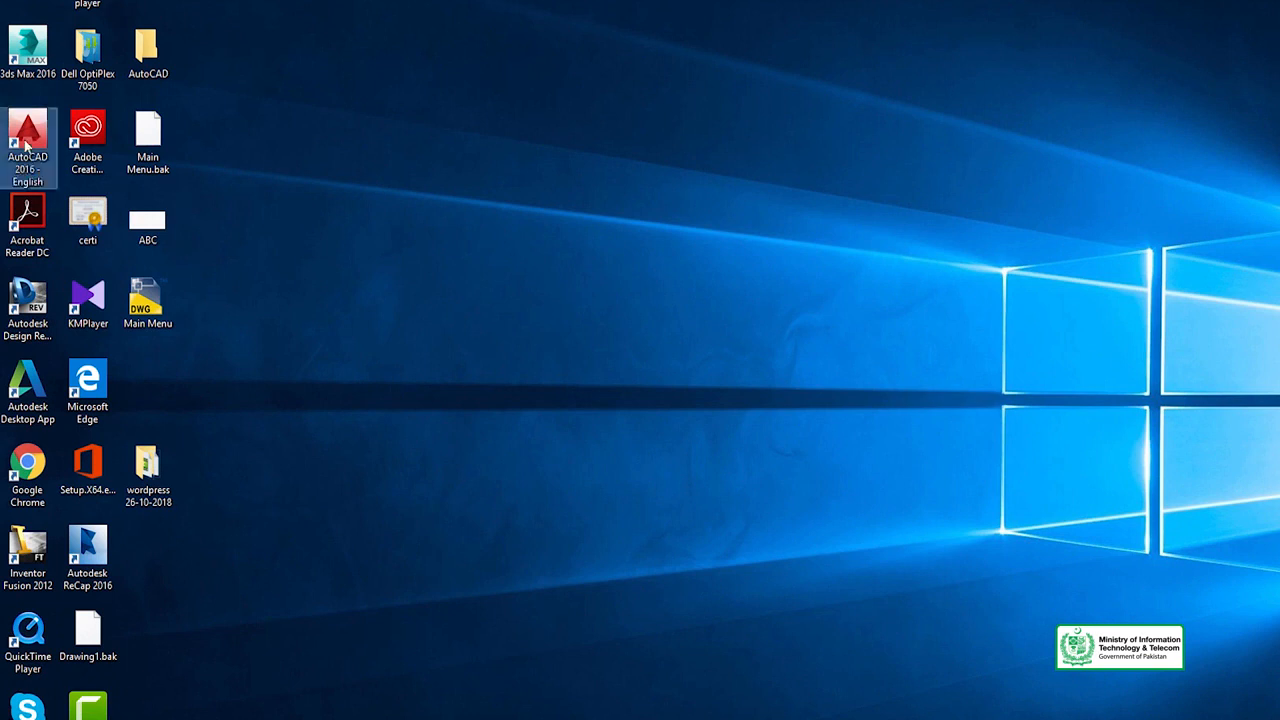
pyautogui.doubleClick(27, 143)
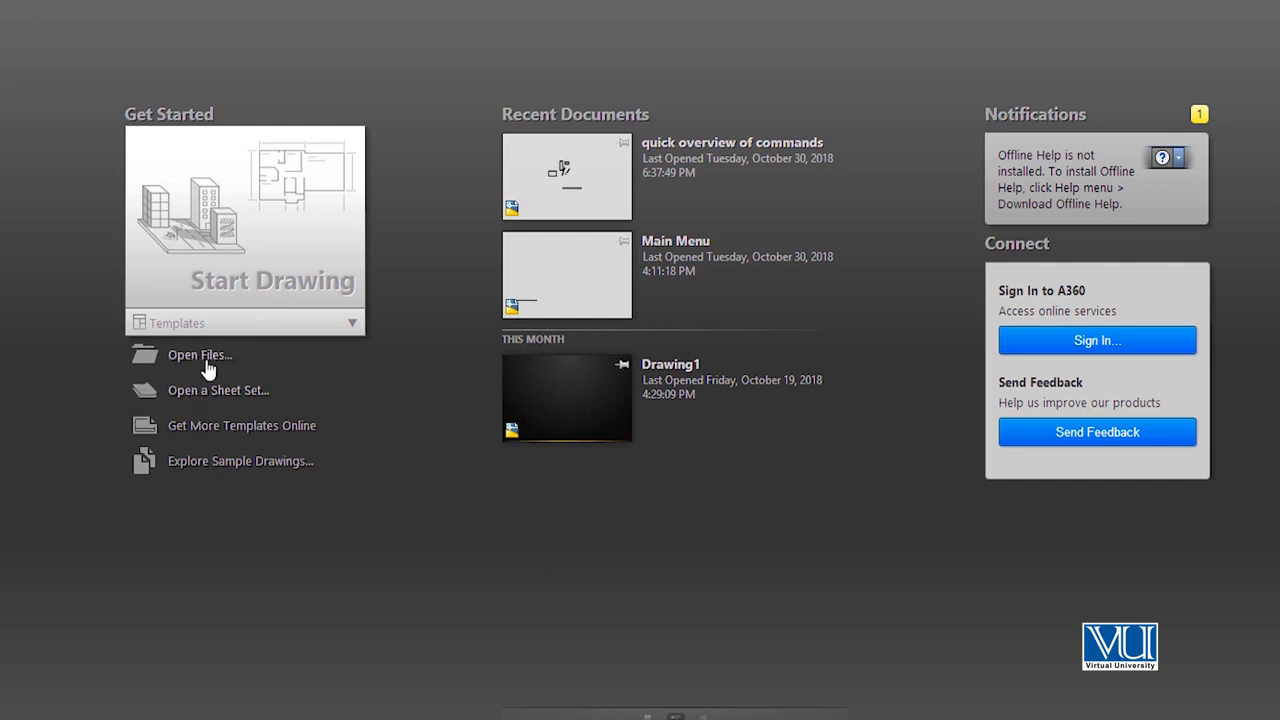
pyautogui.click(214, 283)
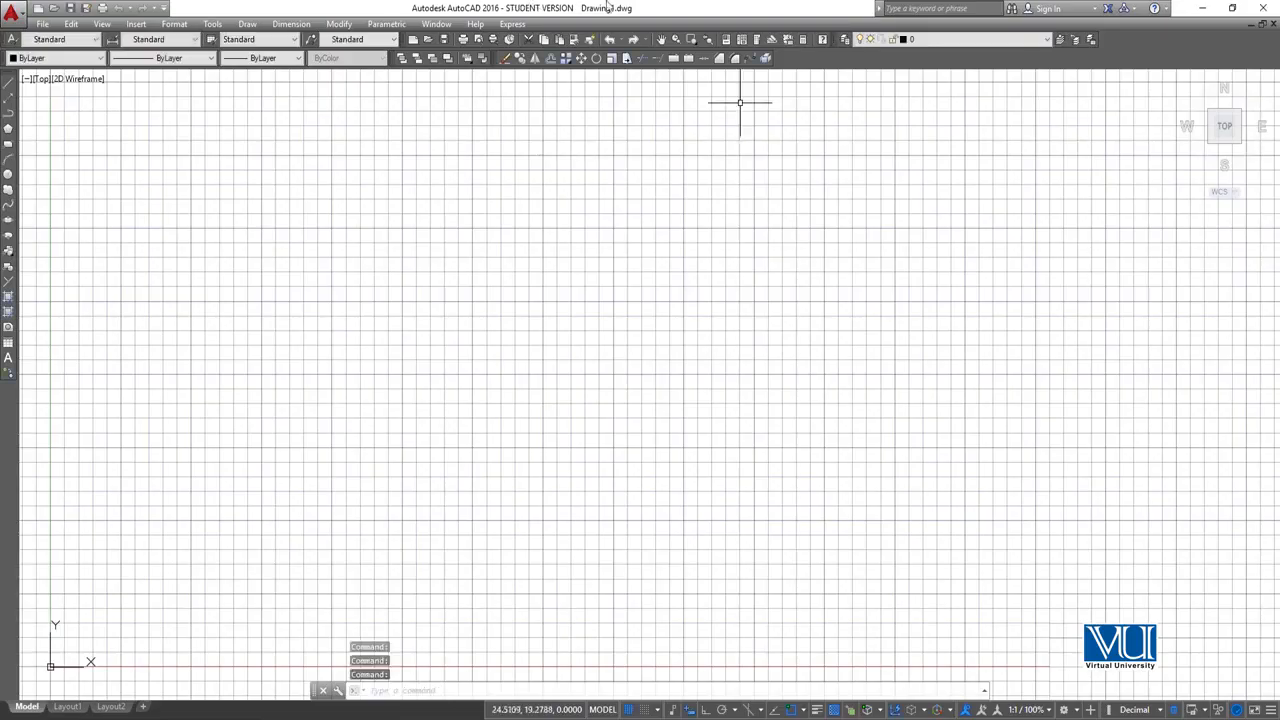
# - Begin saving the new drawing as a file, choosing the folder D:\AUTOCADFILES\20-10-2018 as its location
pyautogui.click(42, 24)
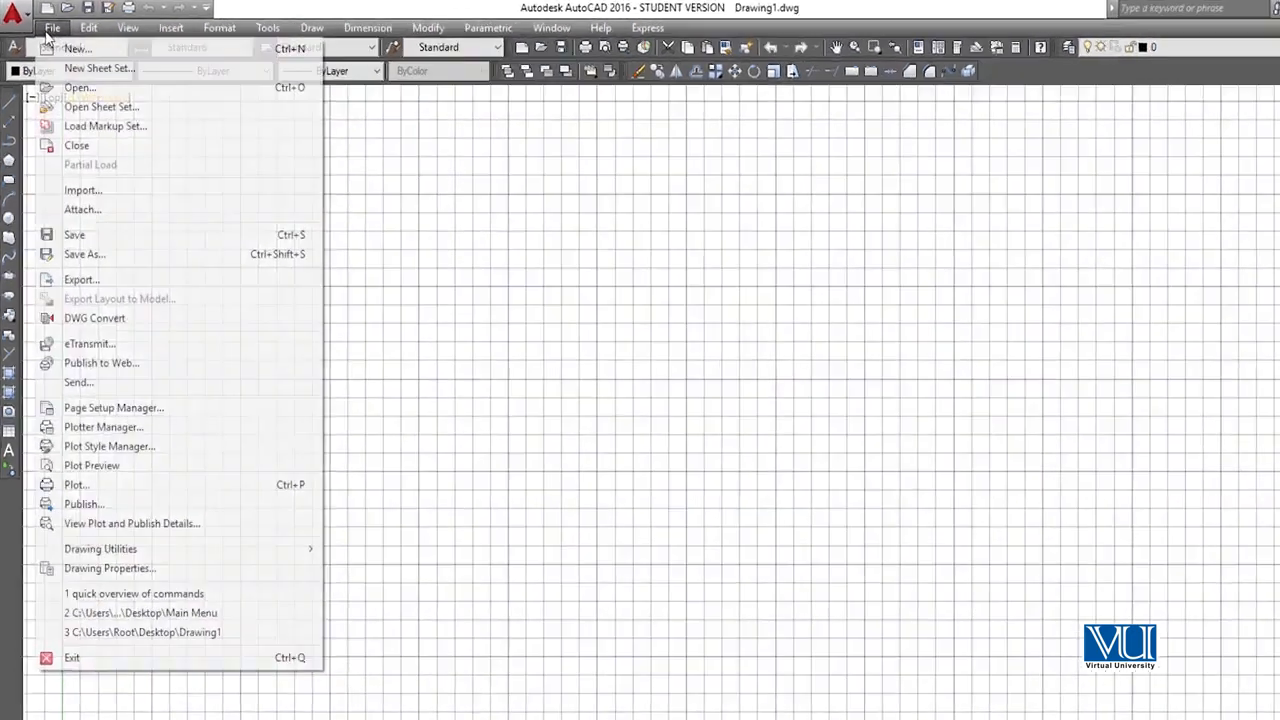
pyautogui.click(80, 254)
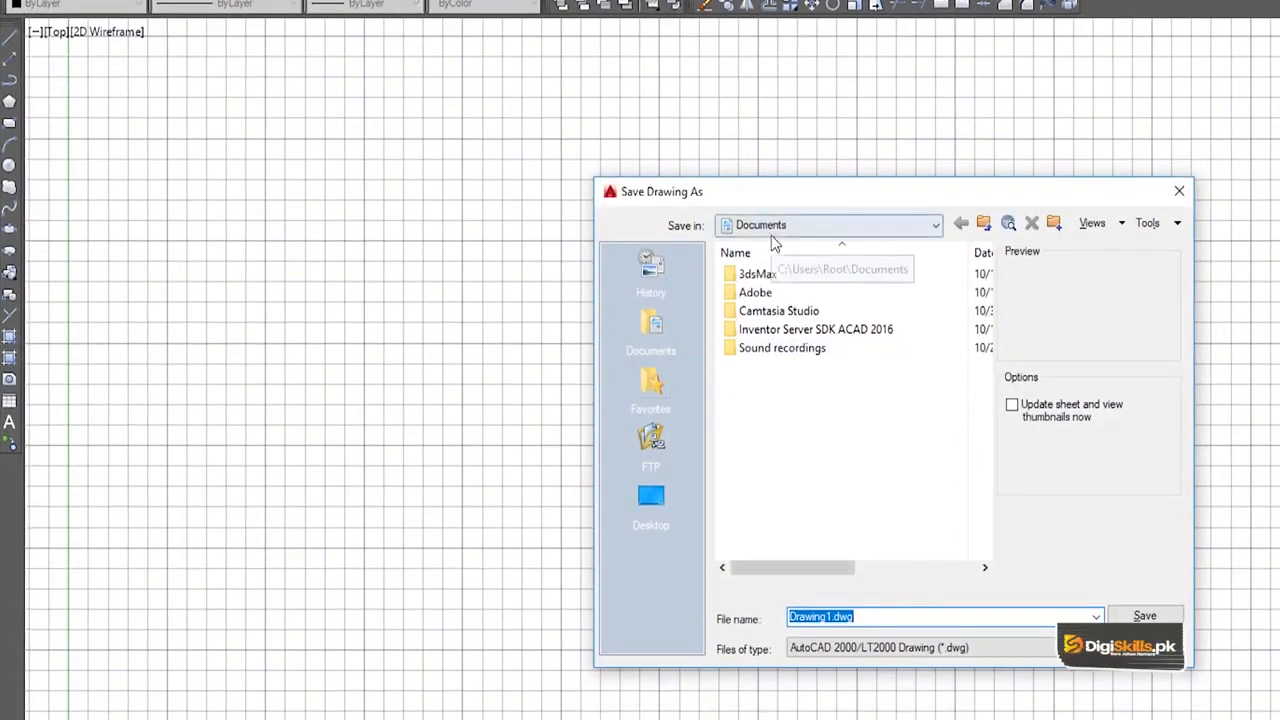
pyautogui.click(771, 235)
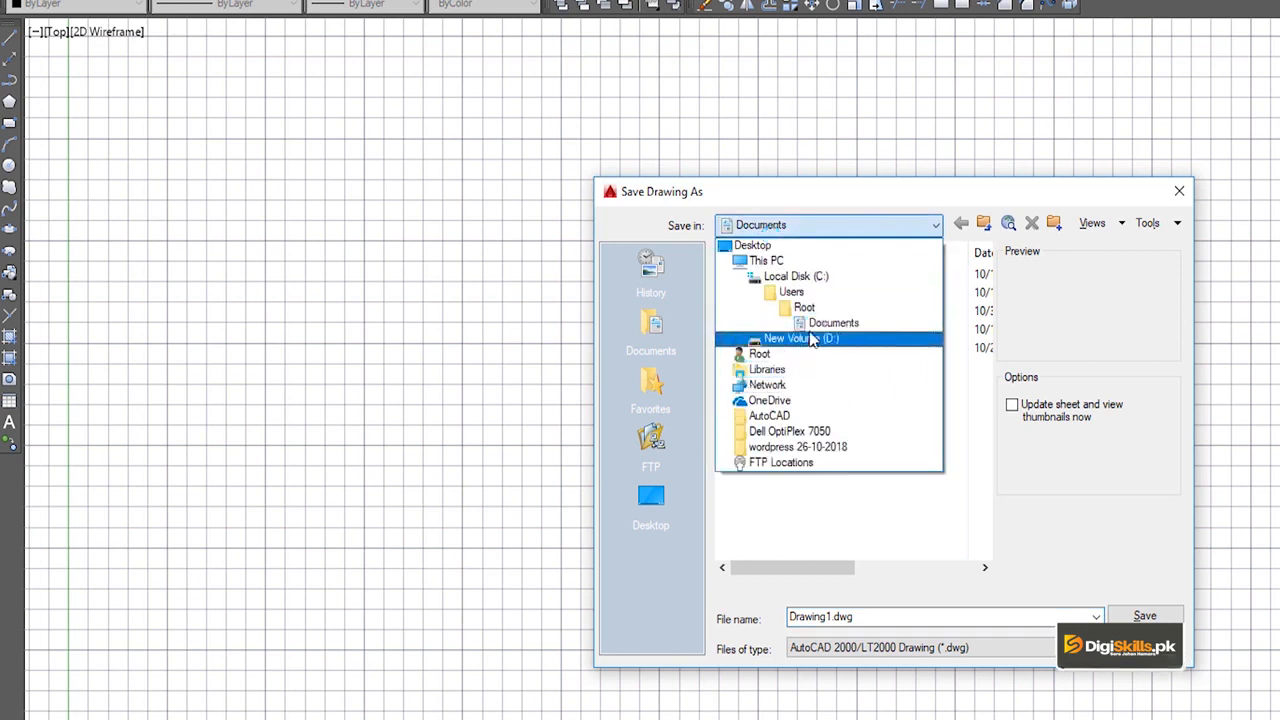
pyautogui.click(812, 327)
pyautogui.click(750, 223)
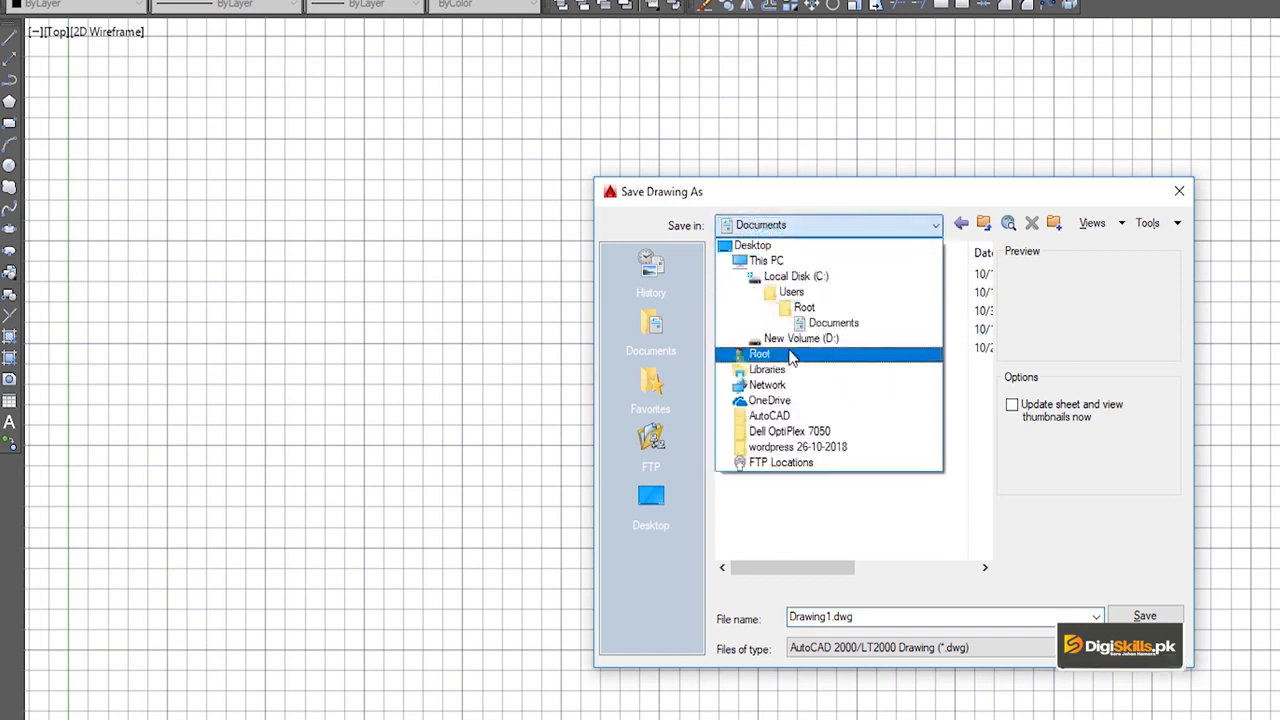
pyautogui.click(786, 338)
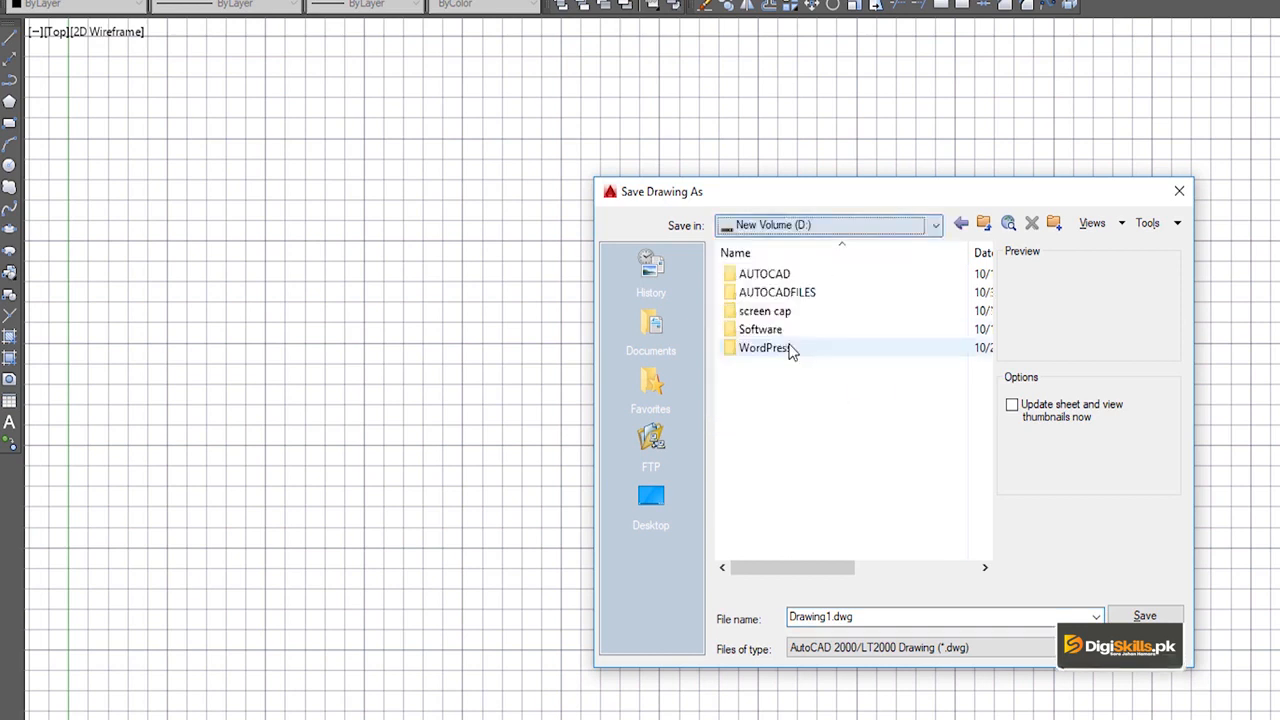
pyautogui.doubleClick(788, 292)
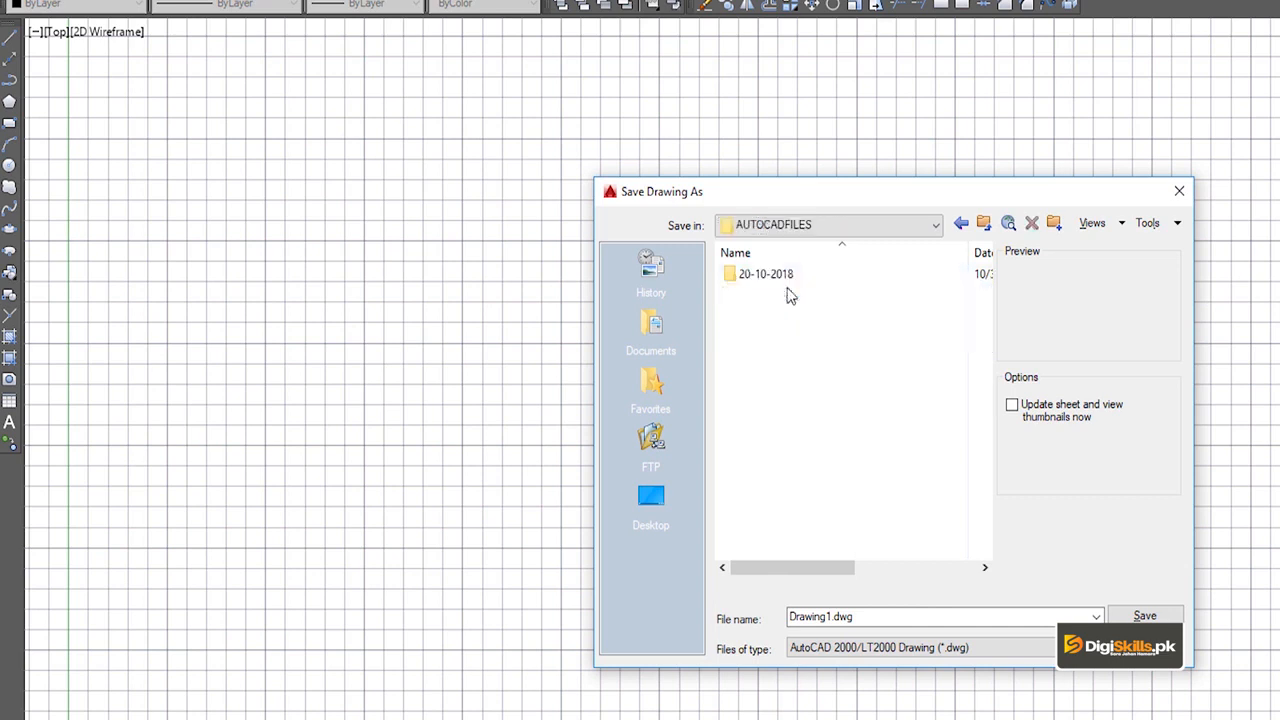
pyautogui.doubleClick(765, 283)
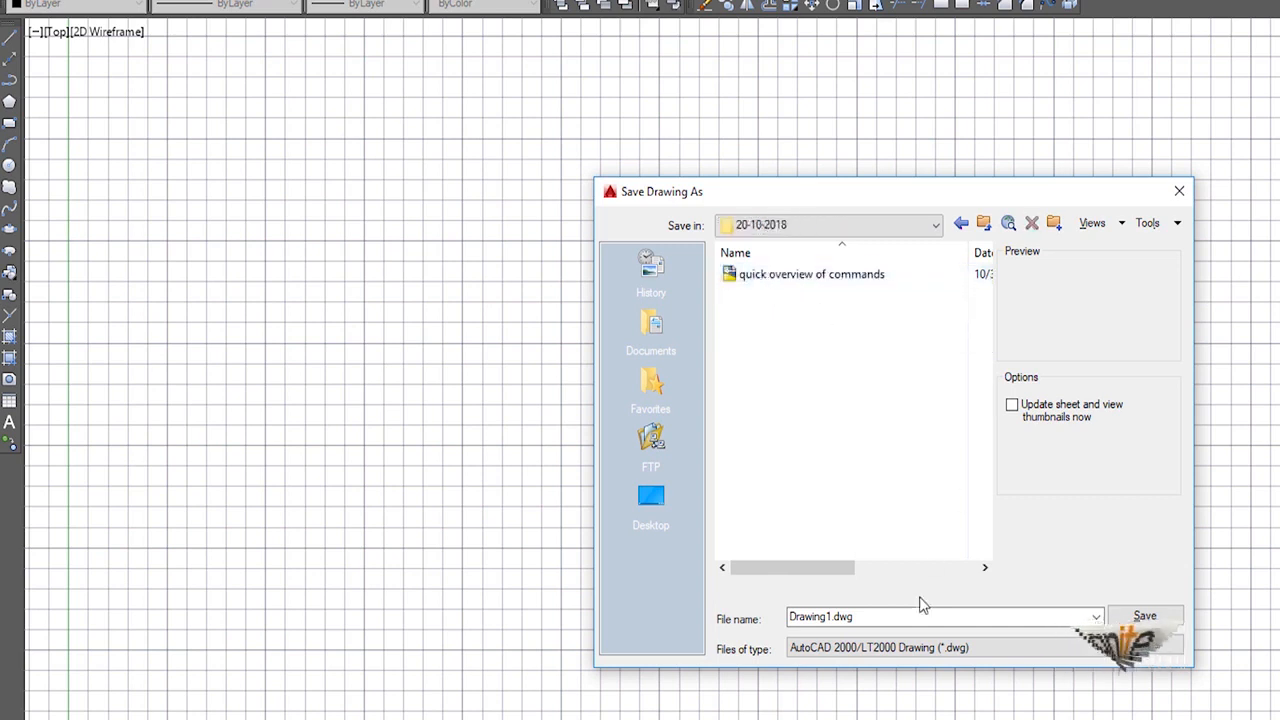
# - Name the drawing file "Arc Command in Autocad" and save it
pyautogui.doubleClick(877, 617)
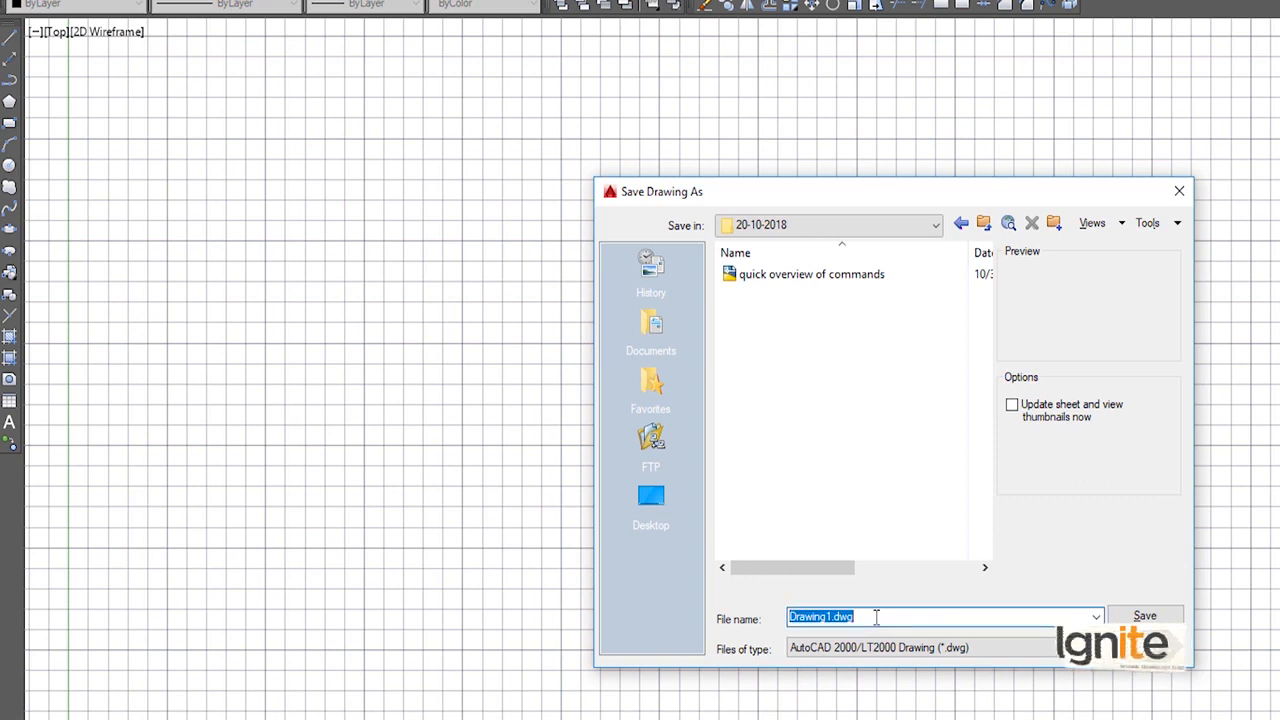
pyautogui.write('Arc Command in')
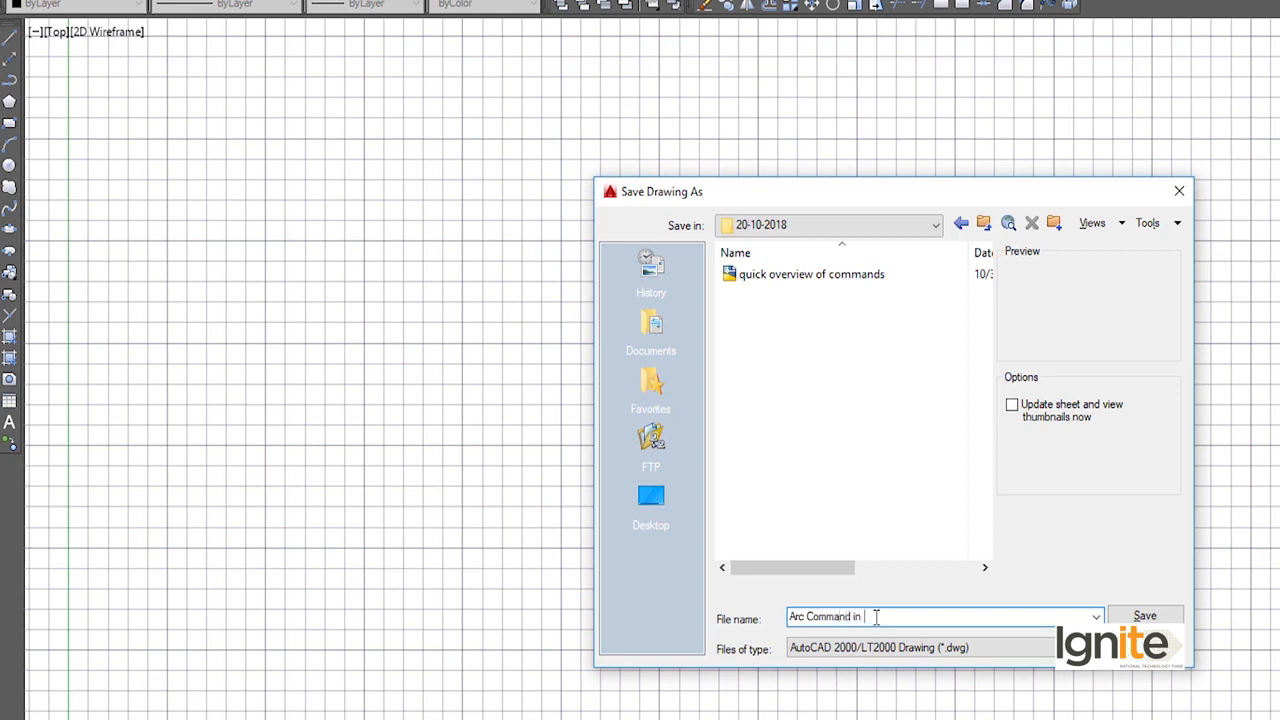
pyautogui.write('Au')
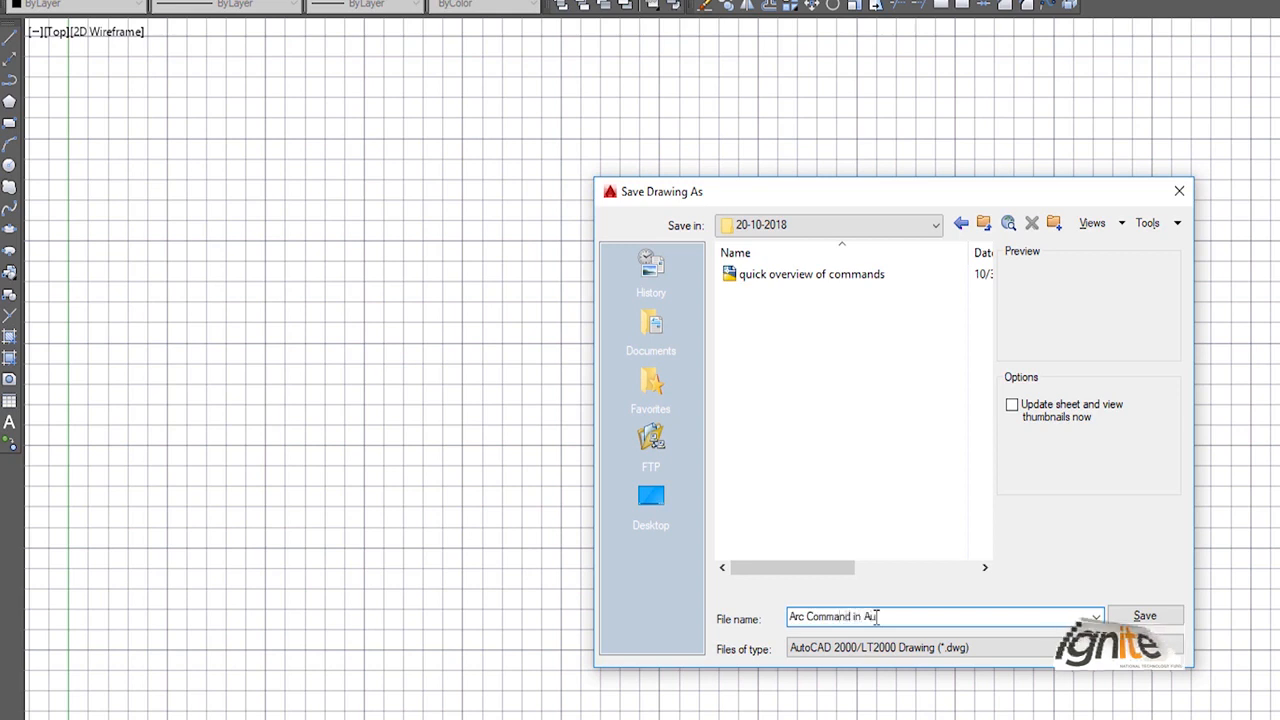
pyautogui.write('tocad')
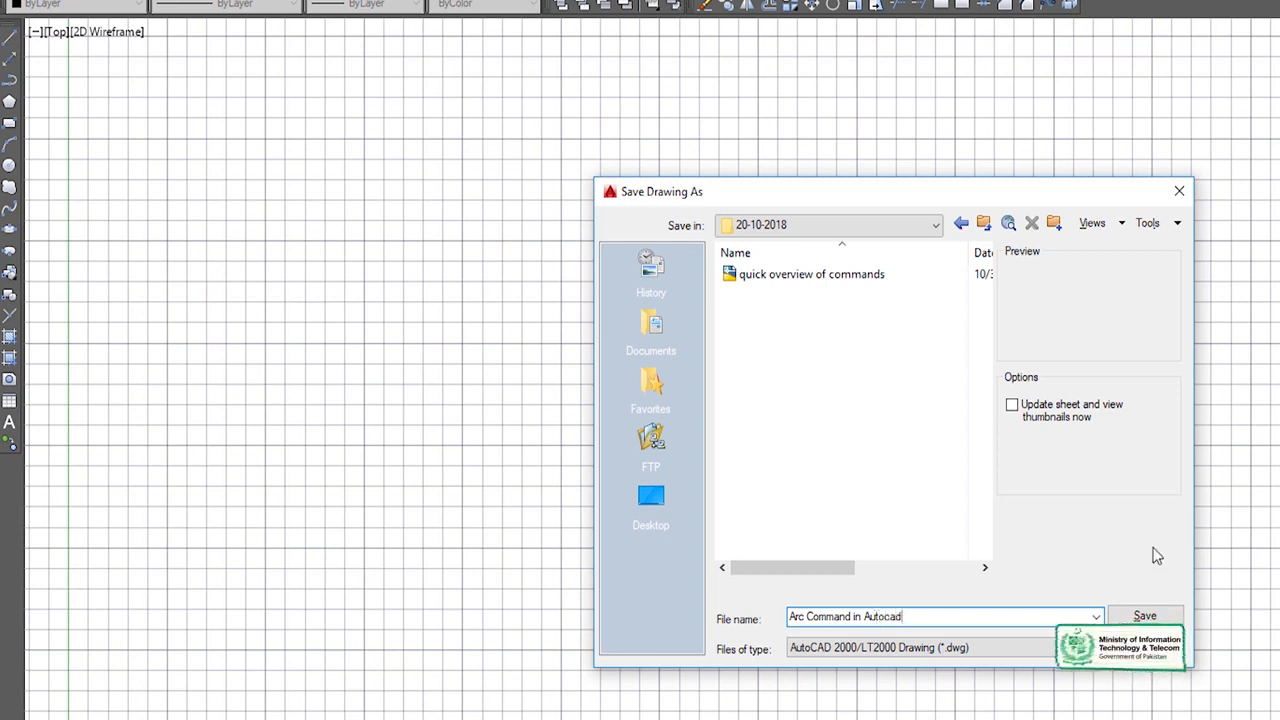
pyautogui.click(1146, 617)
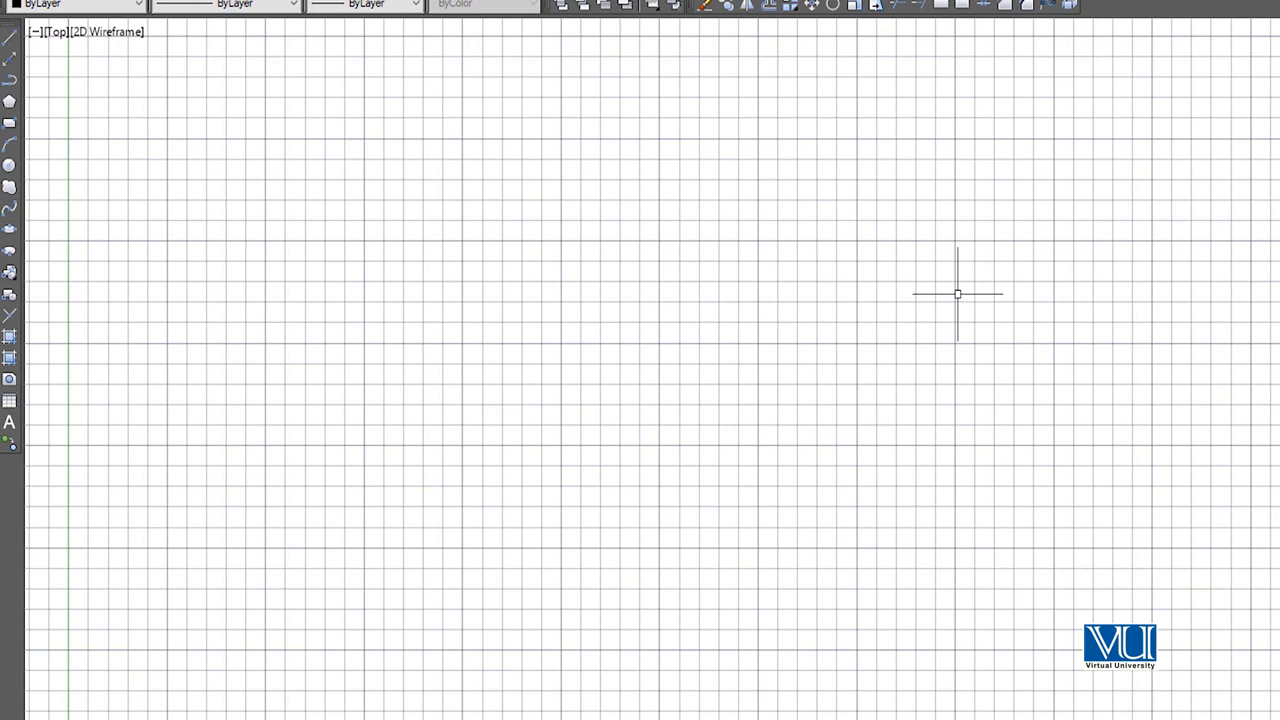
# - Set the drawing's length units to Architectural with 0'-0" precision, and turn off the drawing grid
pyautogui.press('Return')
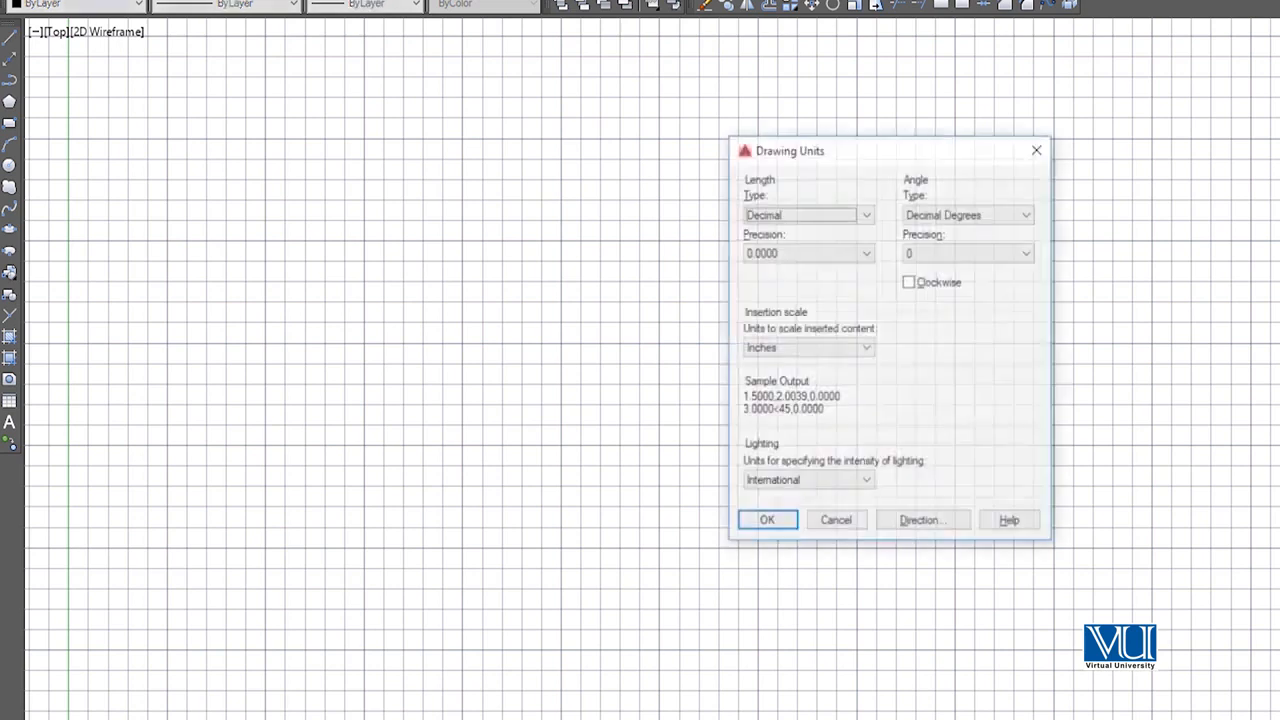
pyautogui.click(803, 215)
pyautogui.click(797, 232)
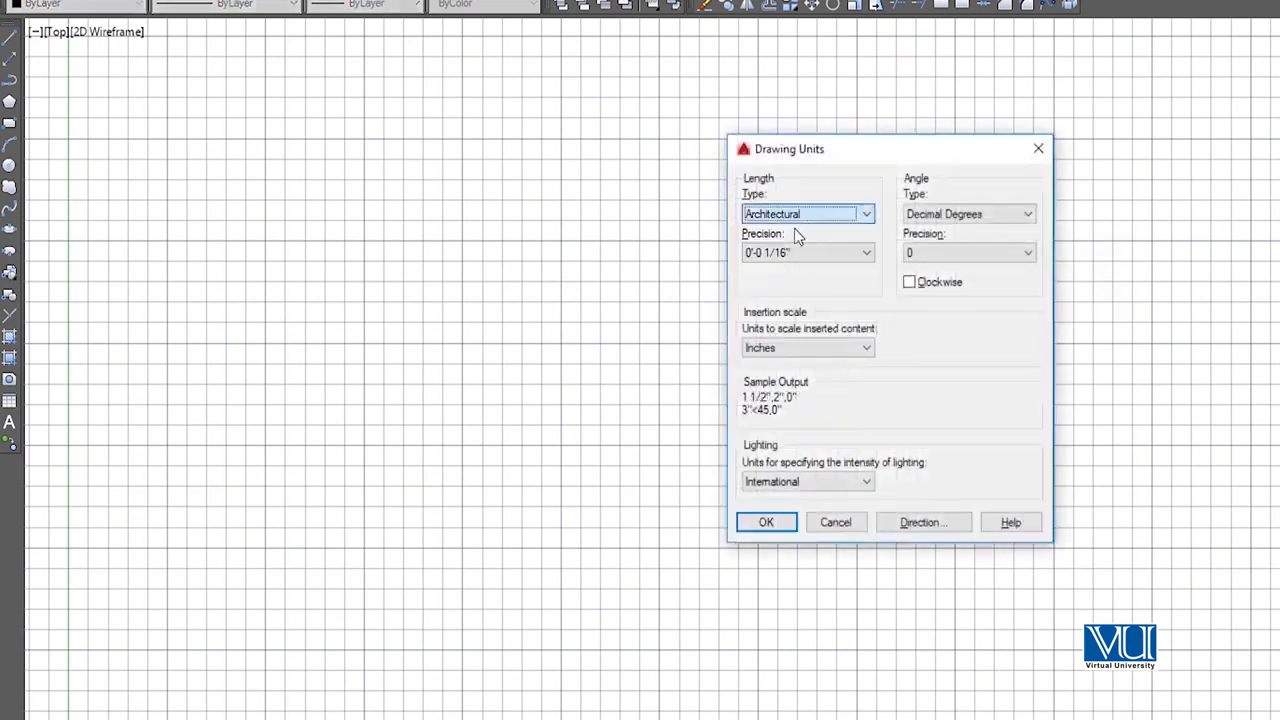
pyautogui.click(806, 253)
pyautogui.click(781, 271)
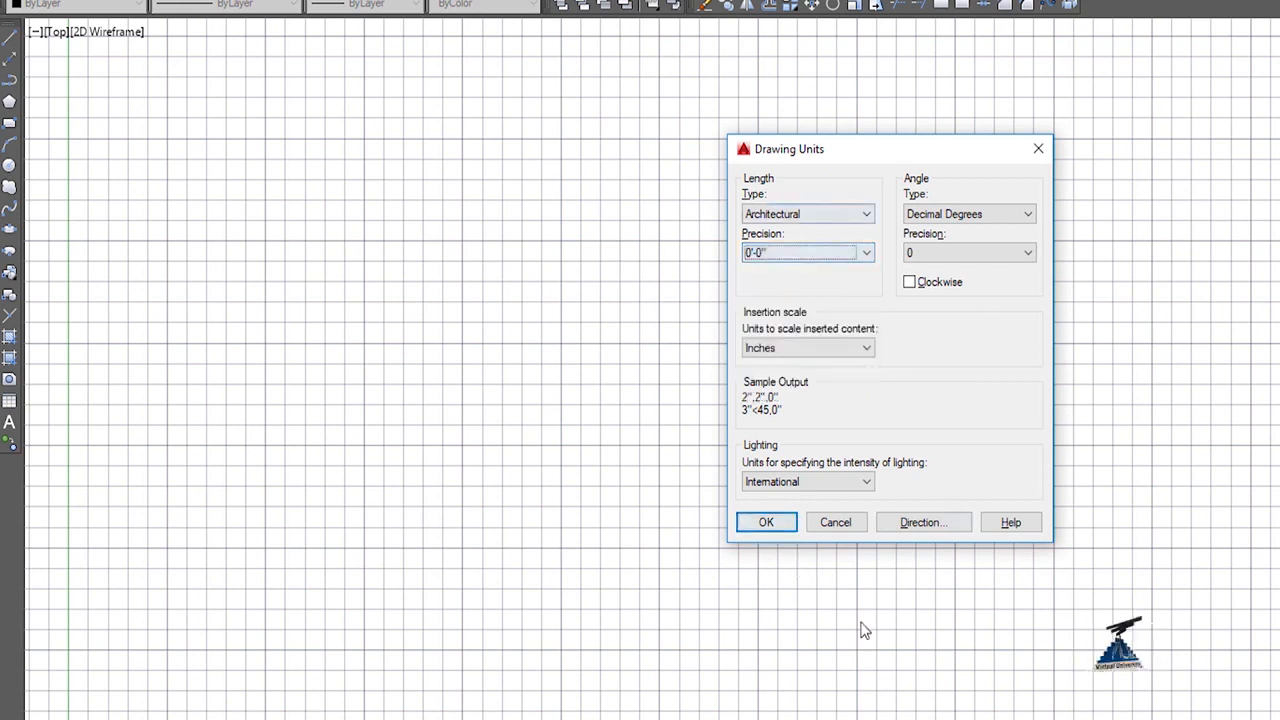
pyautogui.click(765, 522)
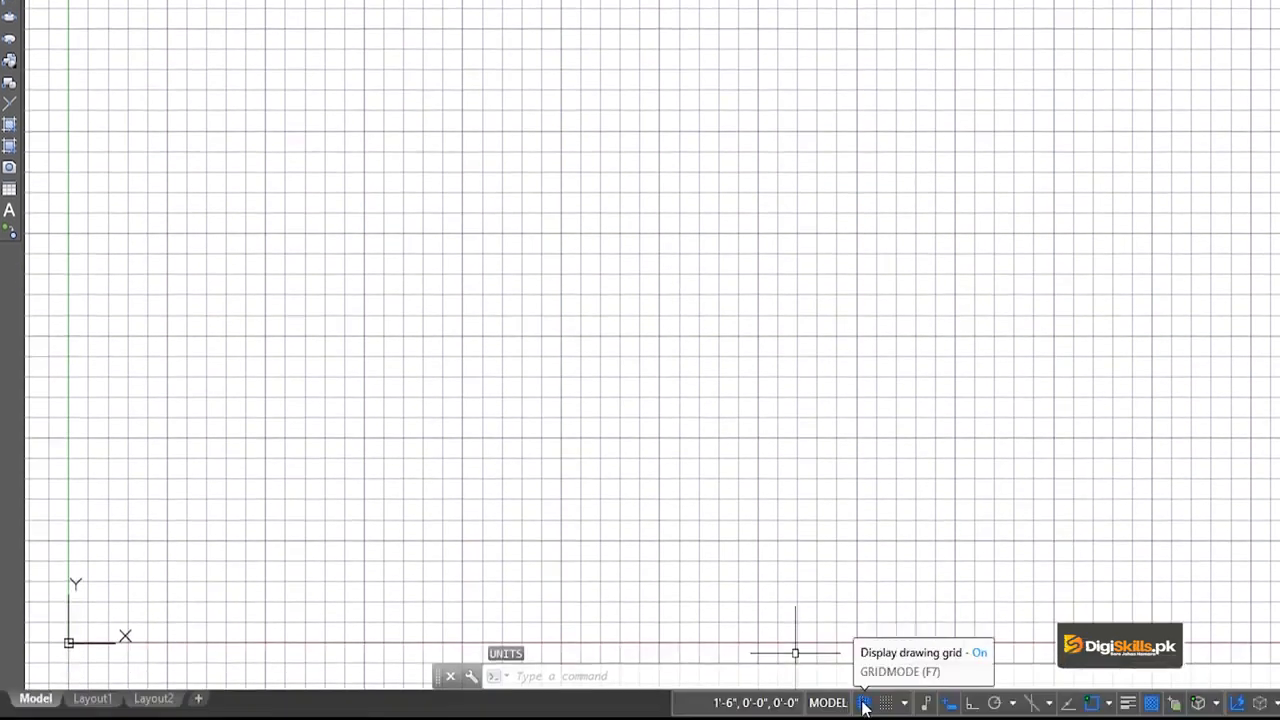
pyautogui.click(865, 703)
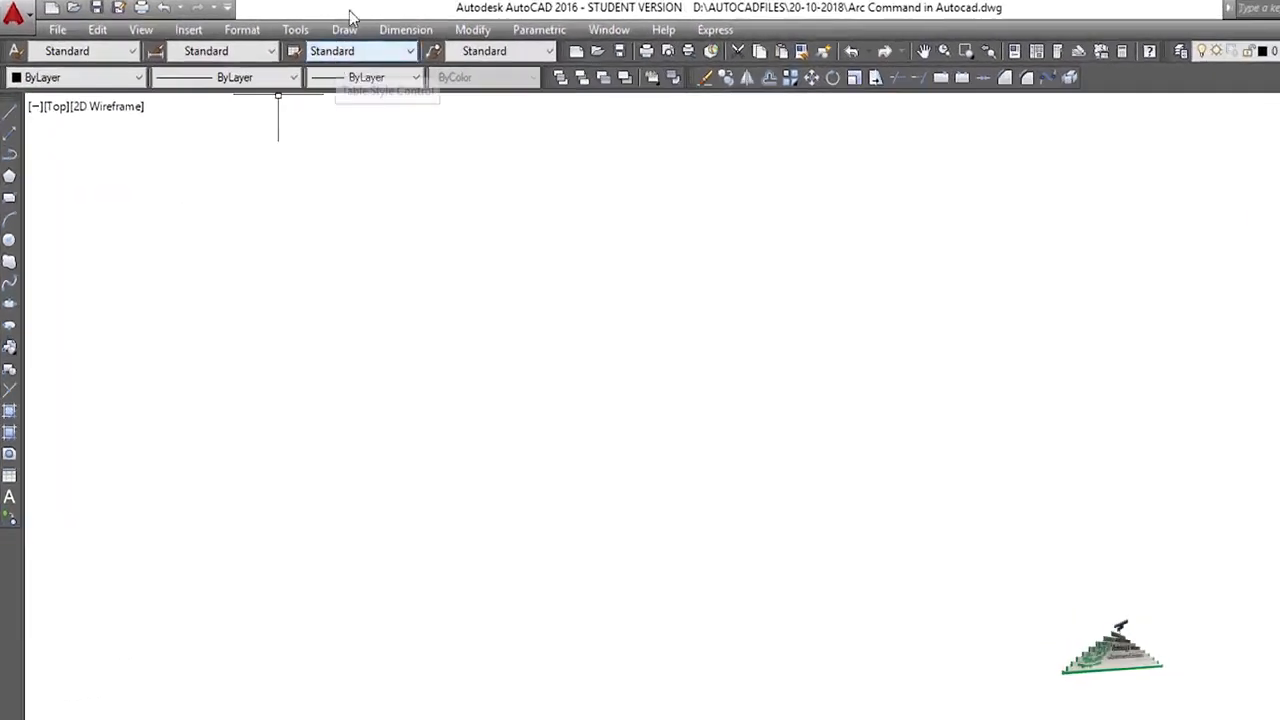
# - Draw an upward-bulging arc through three points in the middle of the empty drawing area
pyautogui.click(344, 29)
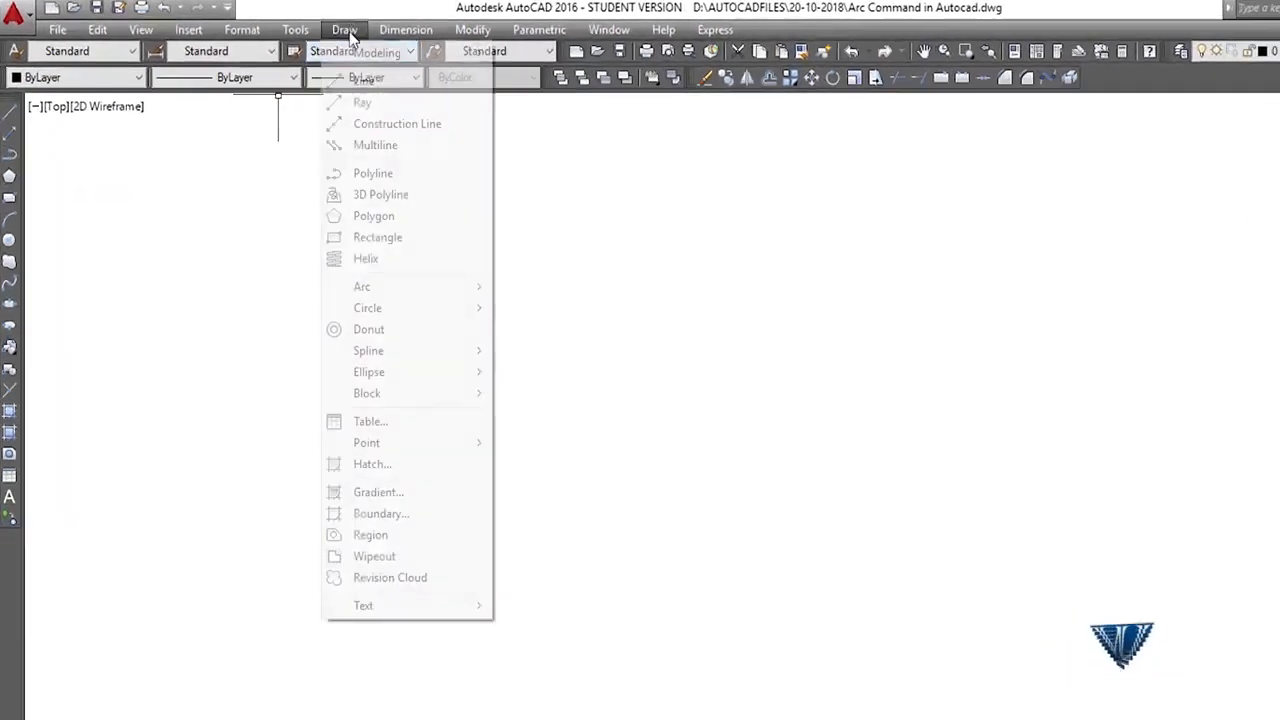
pyautogui.moveTo(365, 288)
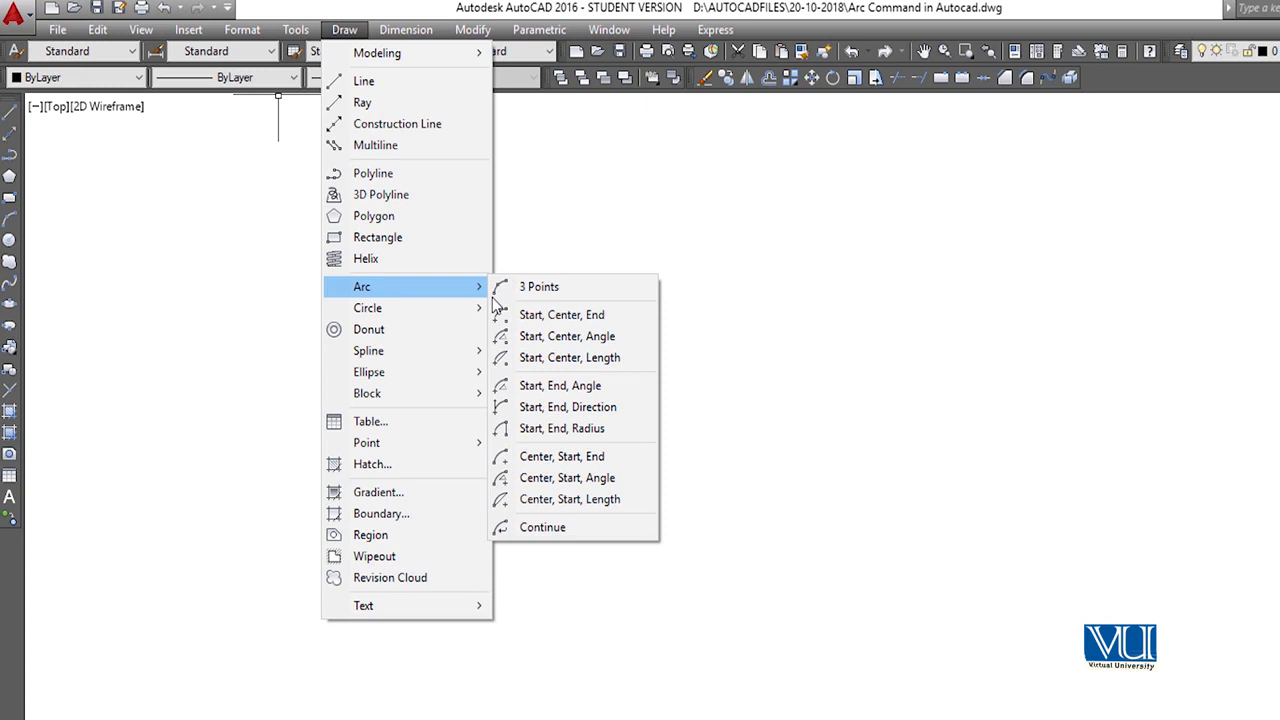
pyautogui.click(544, 288)
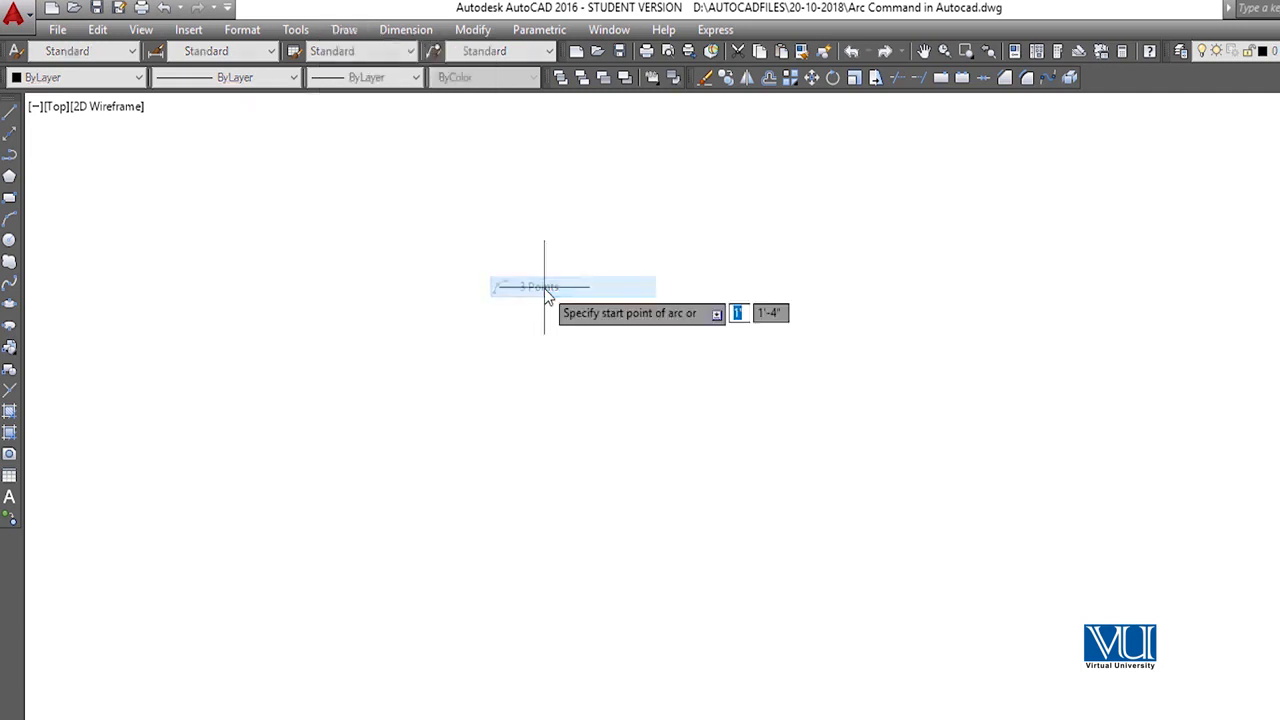
pyautogui.click(453, 556)
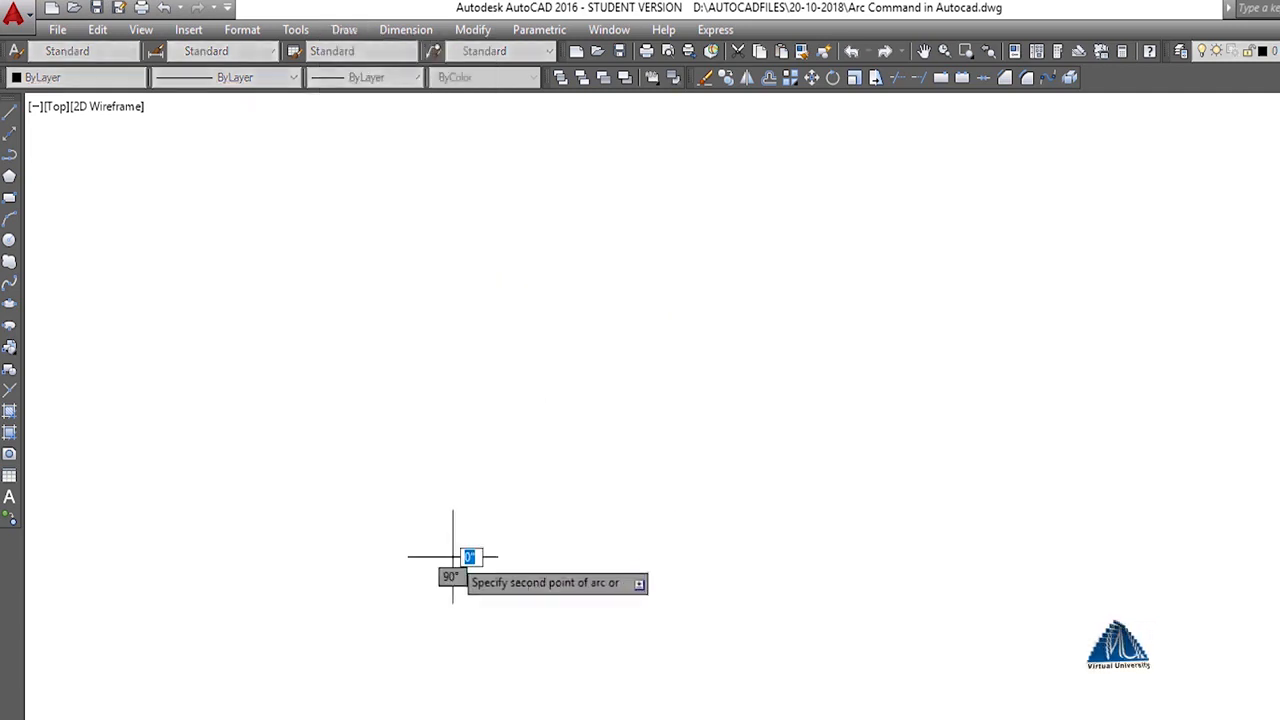
pyautogui.click(667, 424)
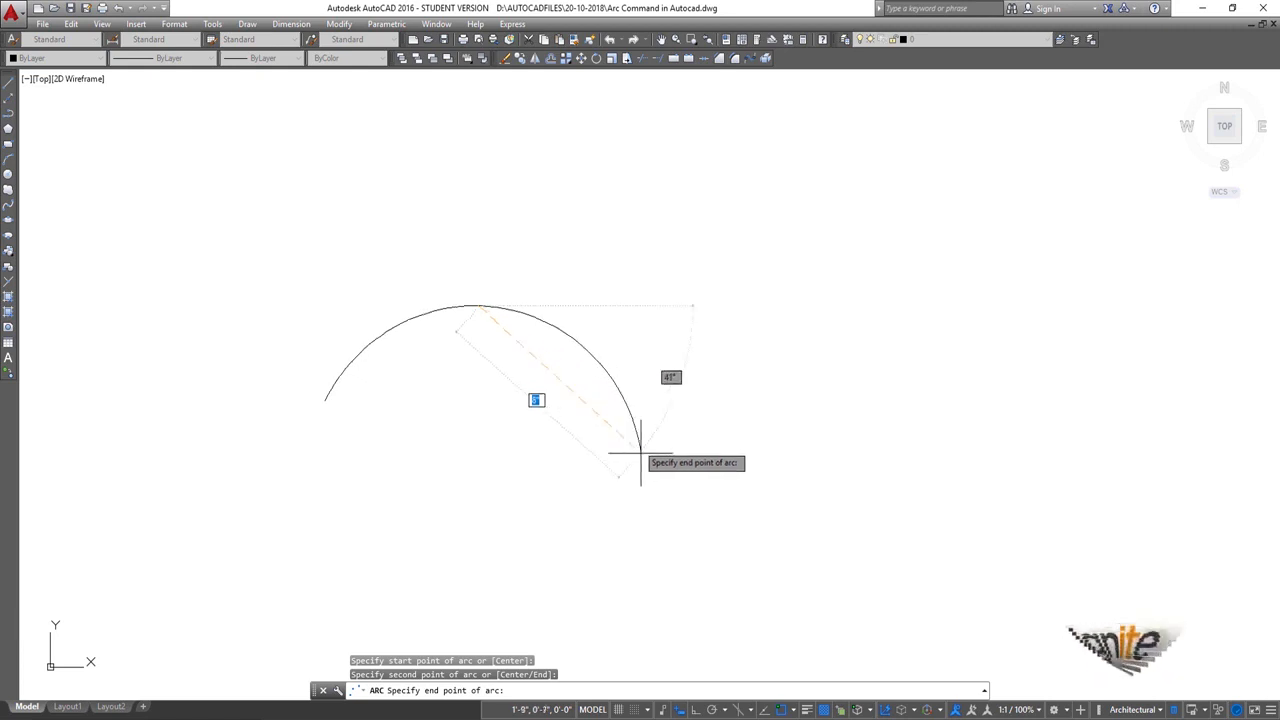
pyautogui.click(616, 406)
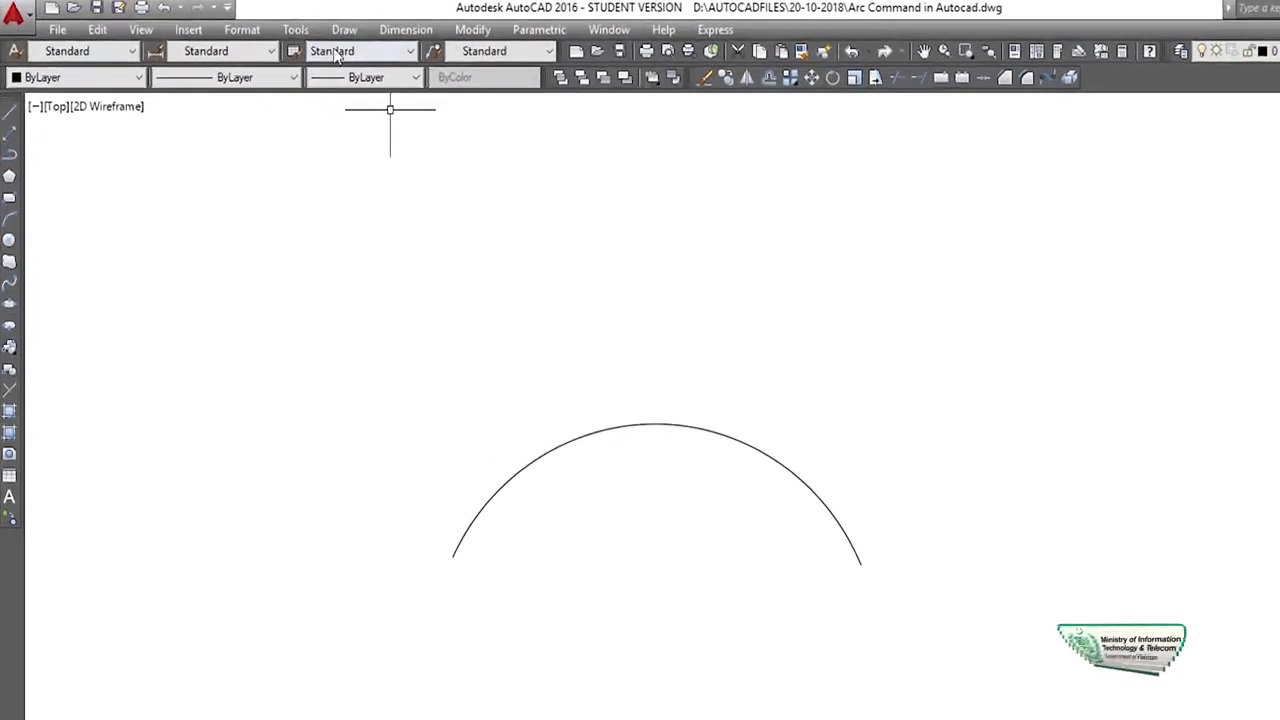
pyautogui.click(346, 29)
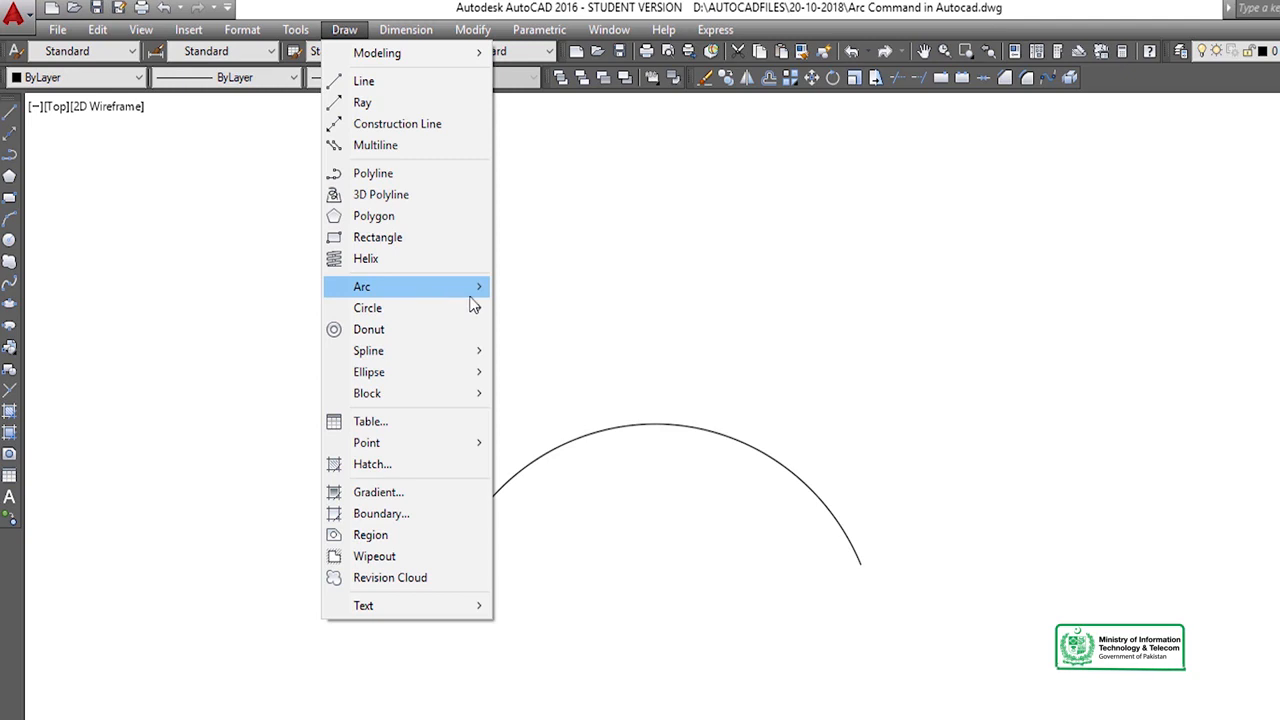
pyautogui.moveTo(482, 297)
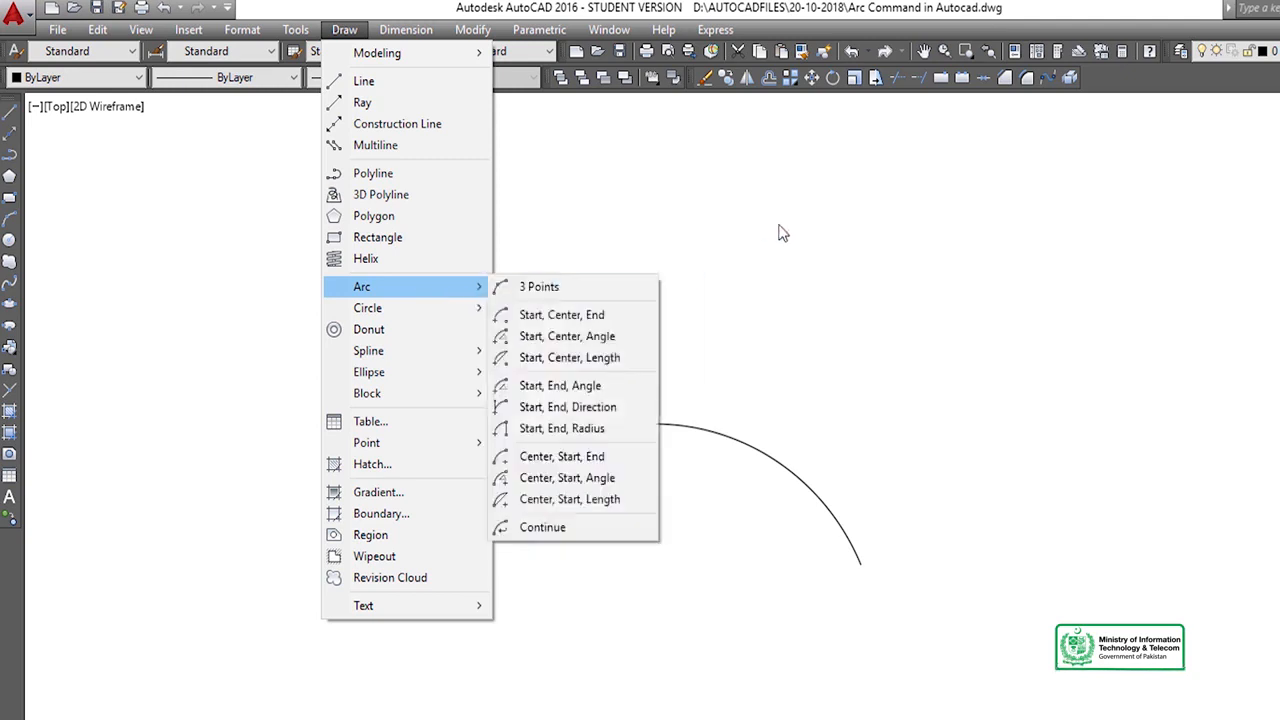
pyautogui.click(779, 225)
pyautogui.click(719, 267)
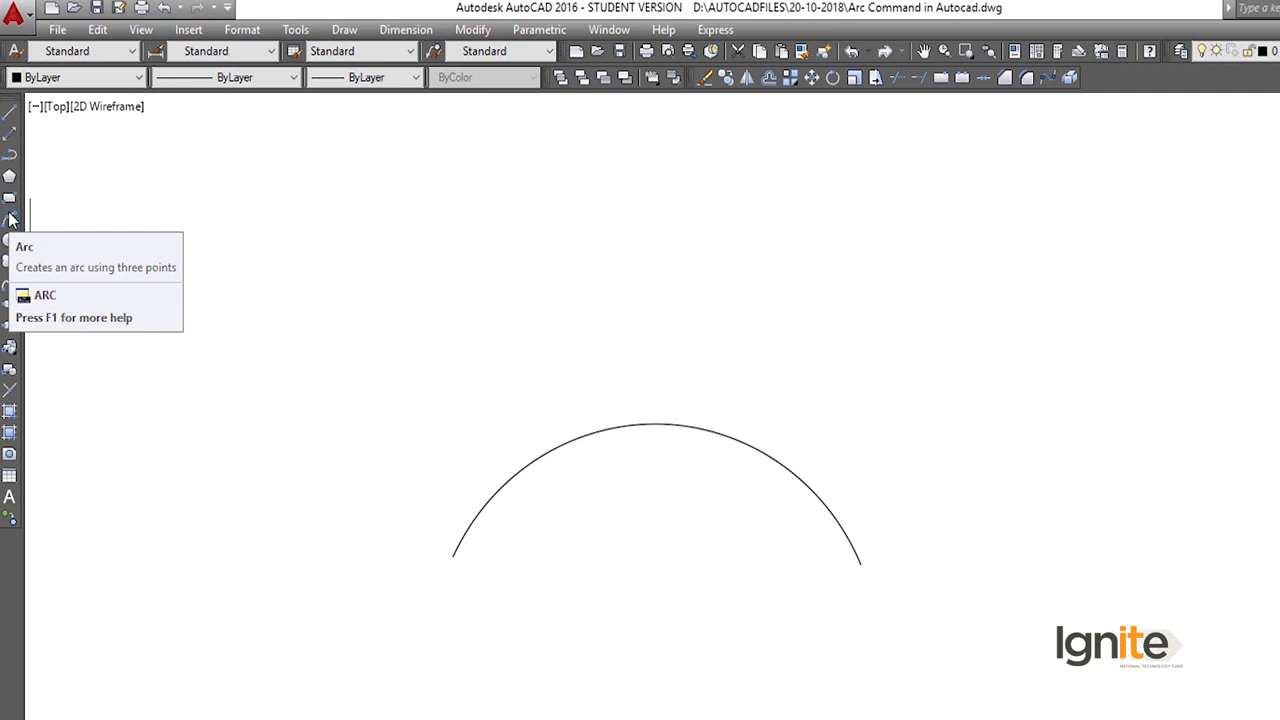
# - Draw a second, larger three-point arc that spans over the first arc
pyautogui.click(11, 220)
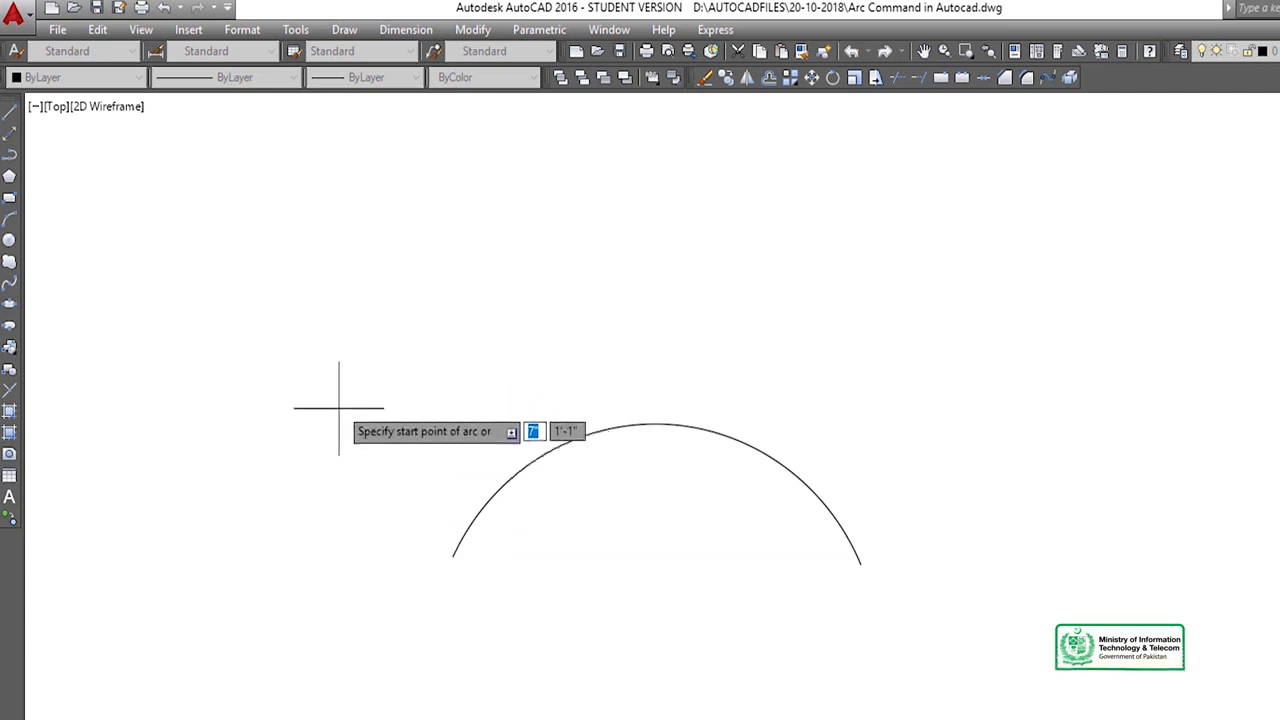
pyautogui.click(338, 428)
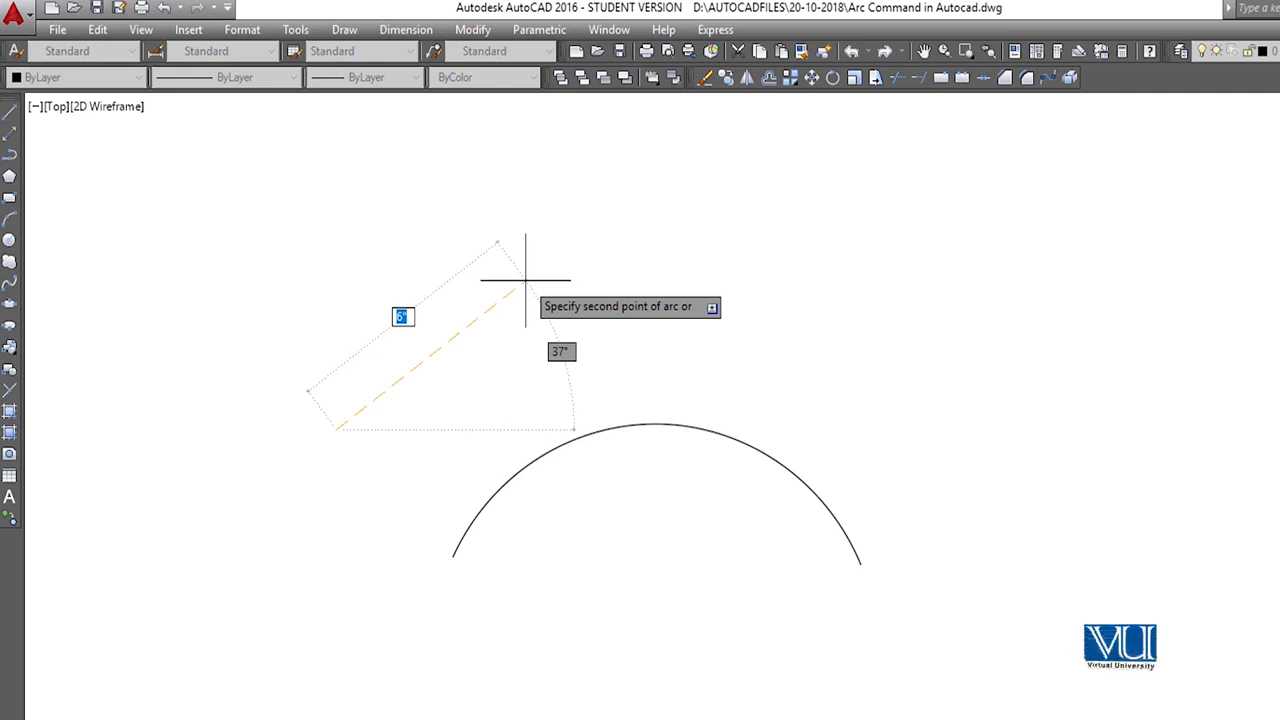
pyautogui.click(569, 268)
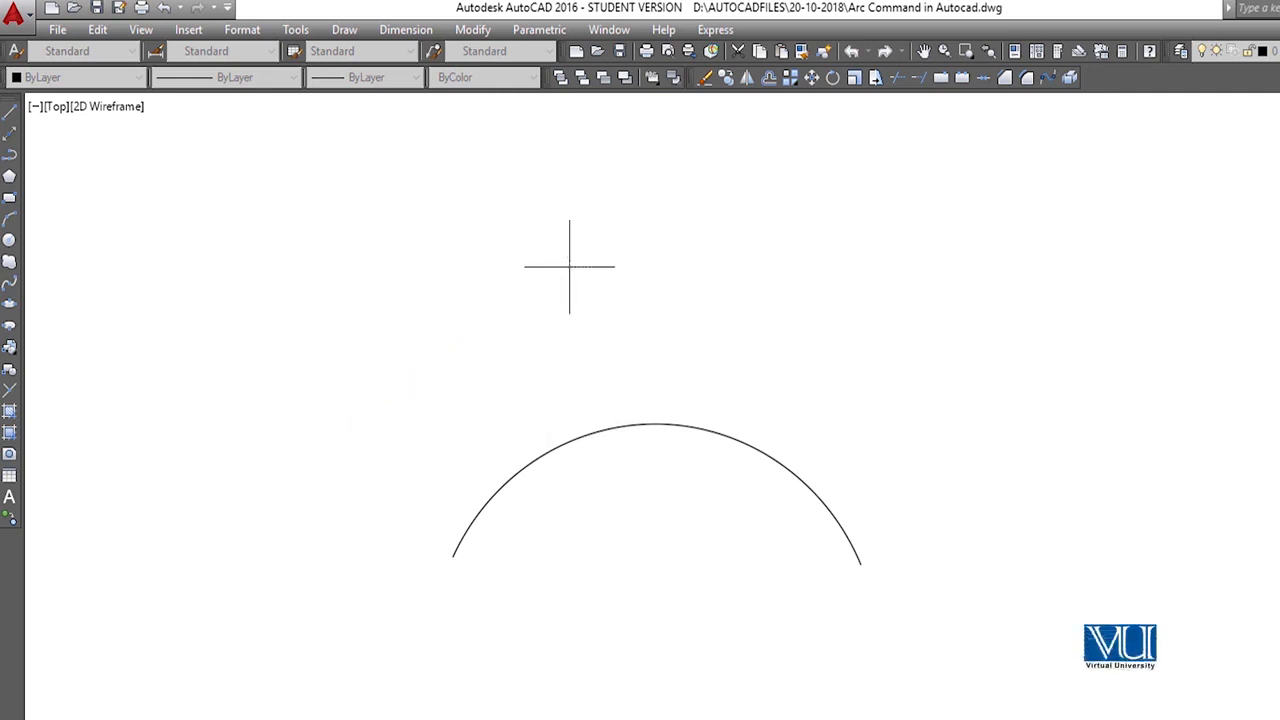
pyautogui.click(961, 475)
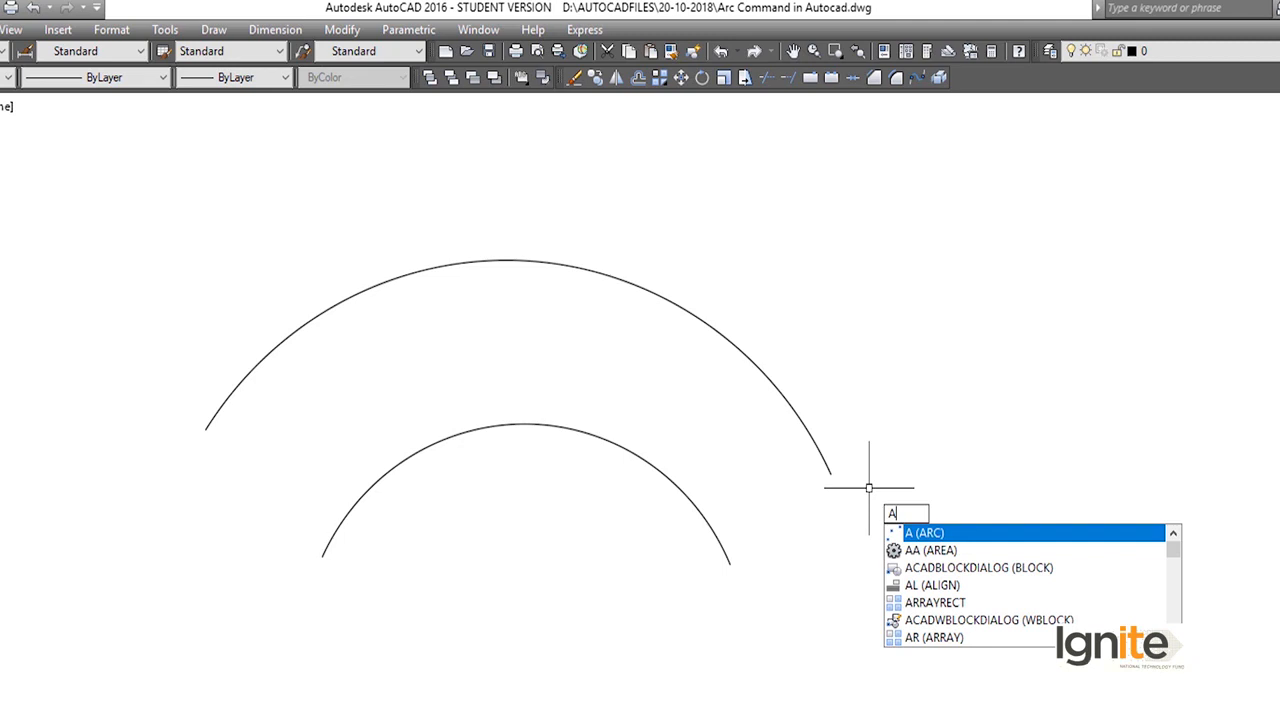
# - Draw a third upward-bulging arc through three points in the empty space beside the two existing arcs
pyautogui.press('Return')
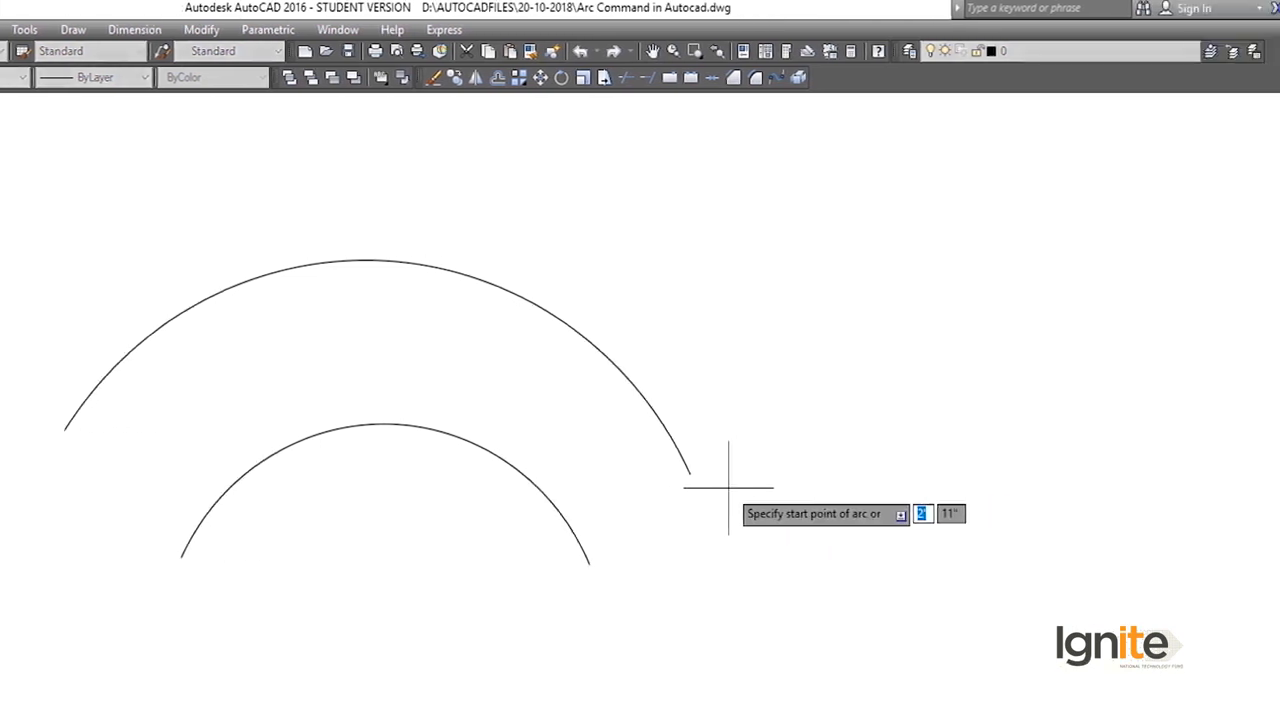
pyautogui.click(742, 525)
pyautogui.click(870, 385)
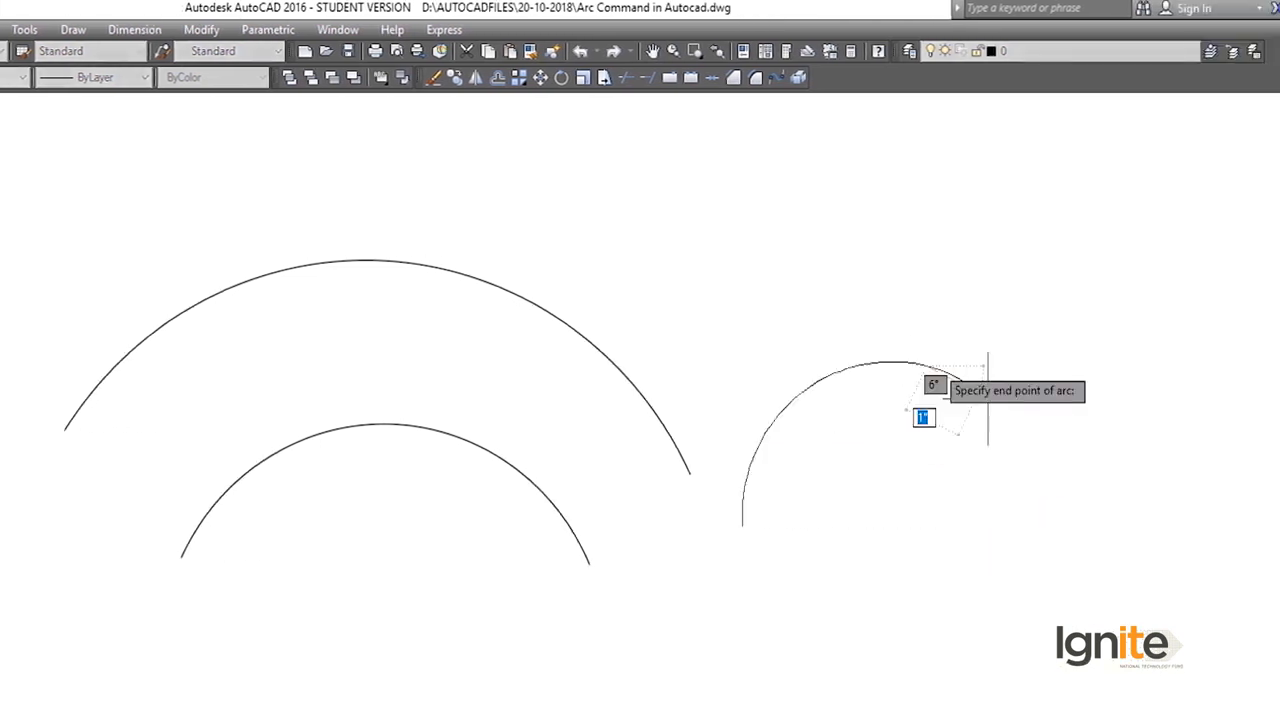
pyautogui.click(1175, 517)
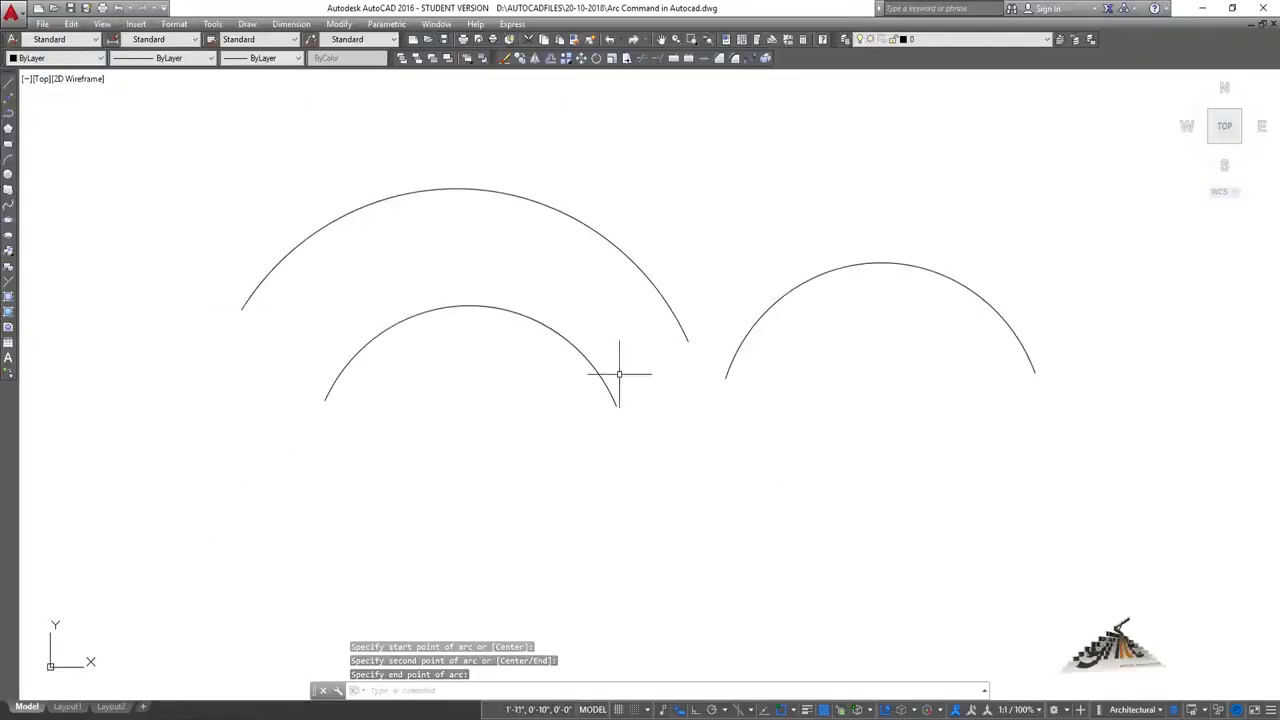
# - Select all three arcs with a crossing selection and delete them
pyautogui.click(847, 213)
pyautogui.click(780, 256)
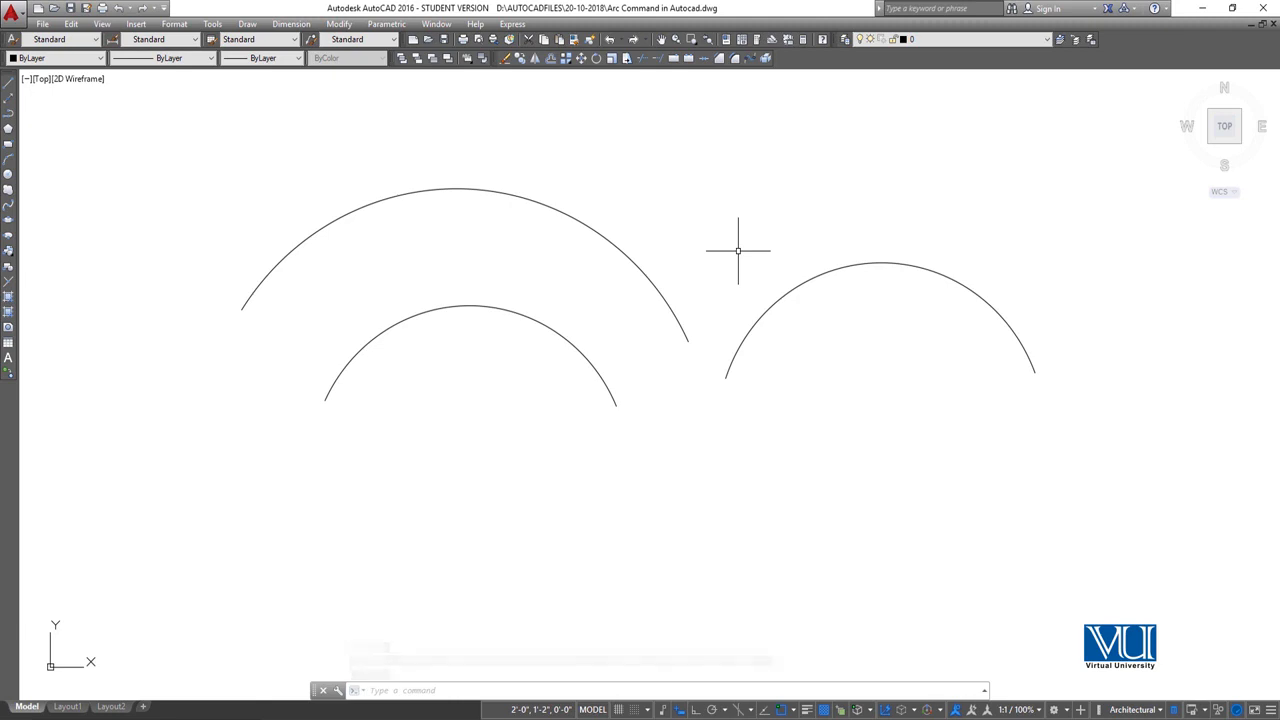
pyautogui.click(822, 191)
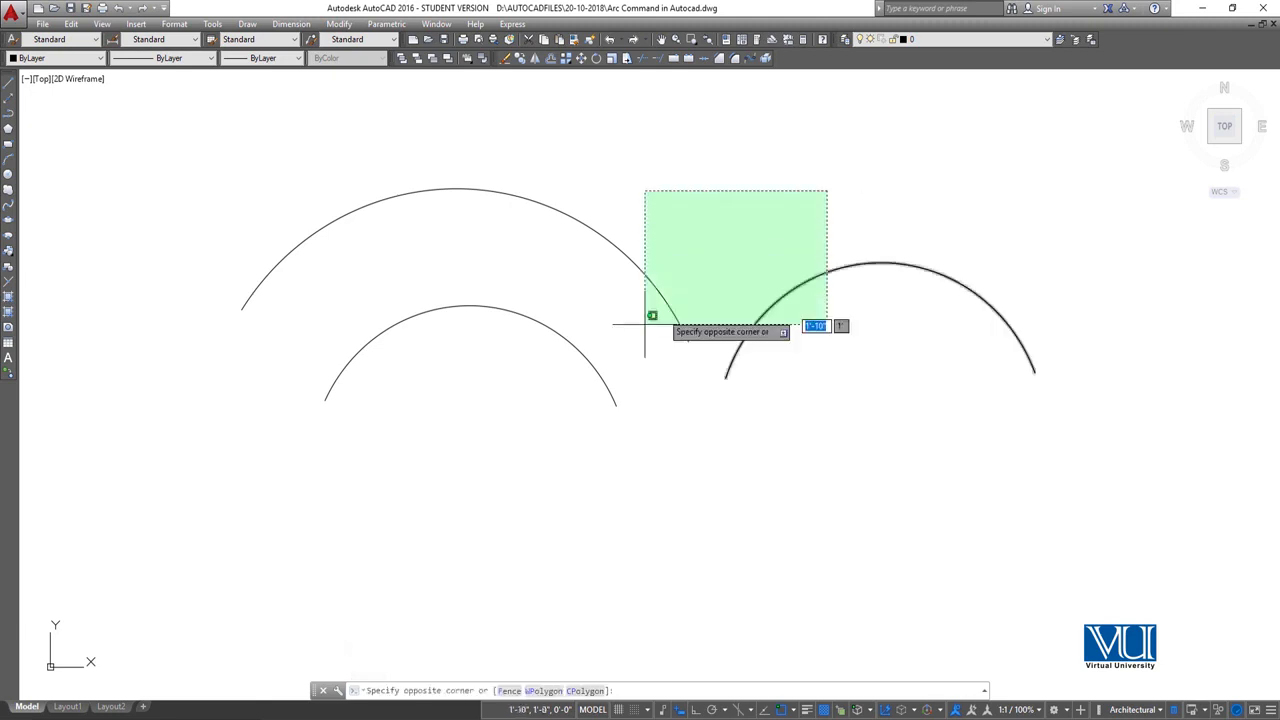
pyautogui.click(516, 422)
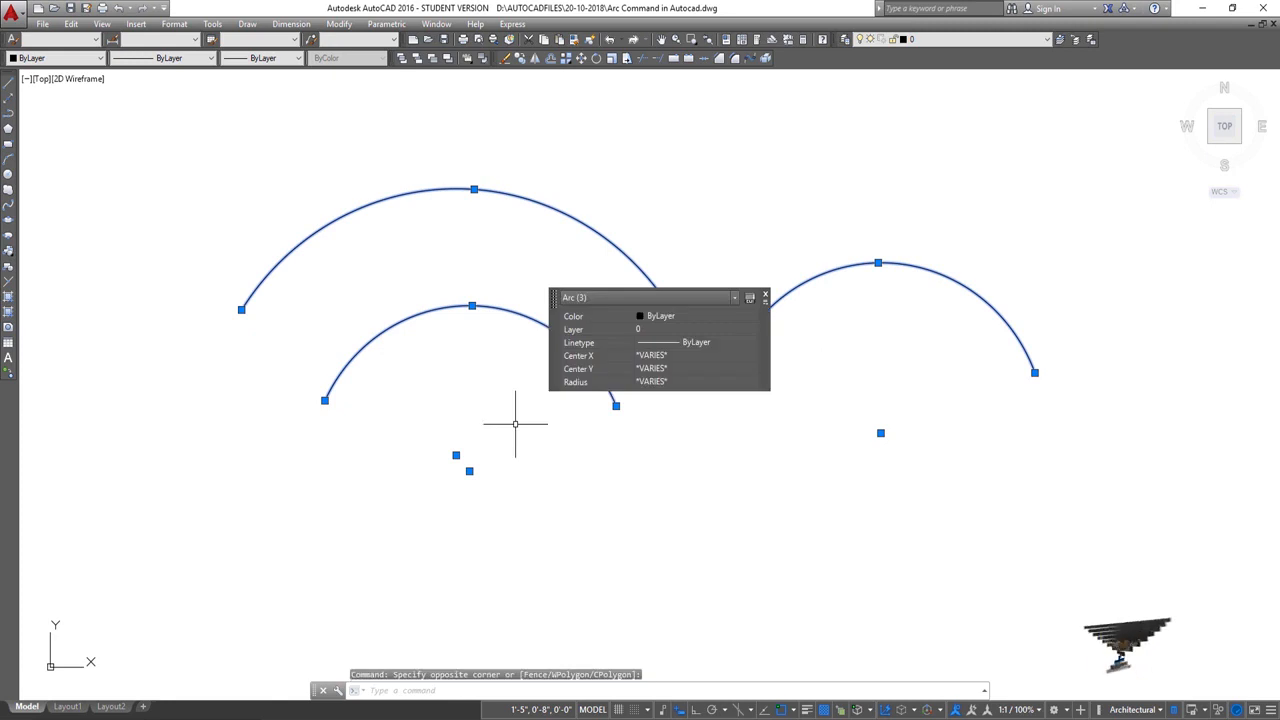
pyautogui.press('Delete')
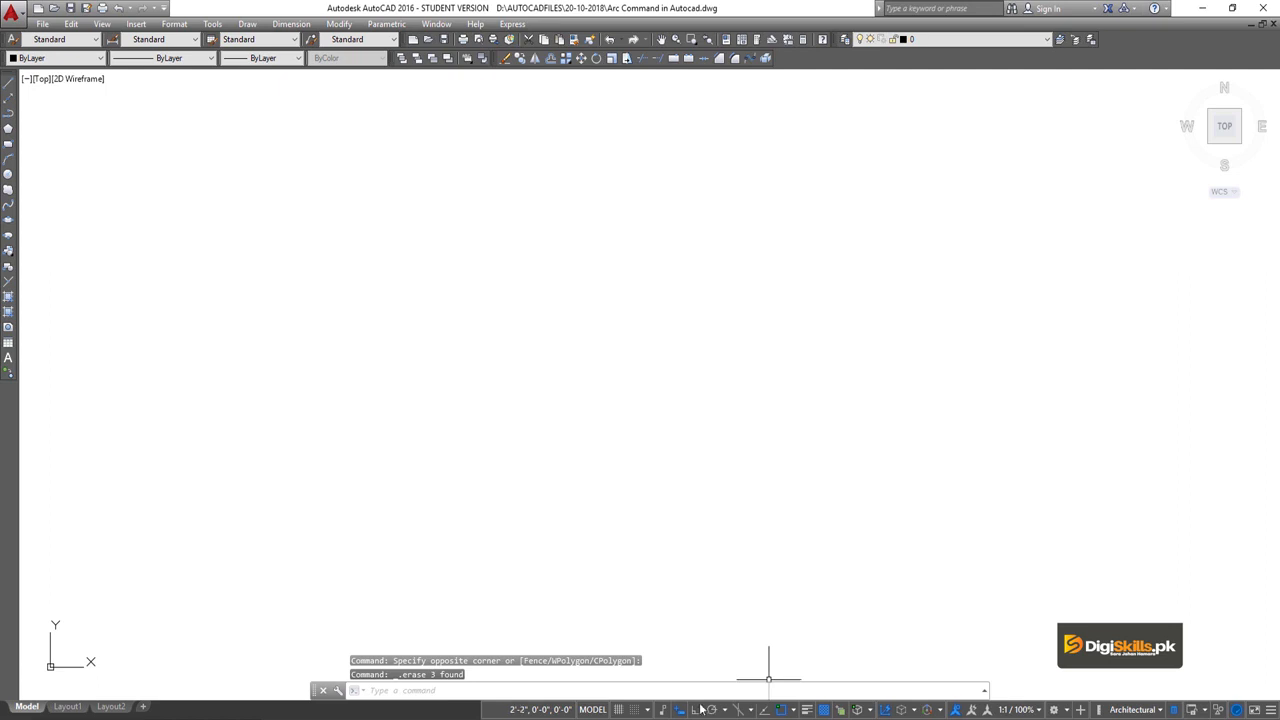
pyautogui.click(247, 24)
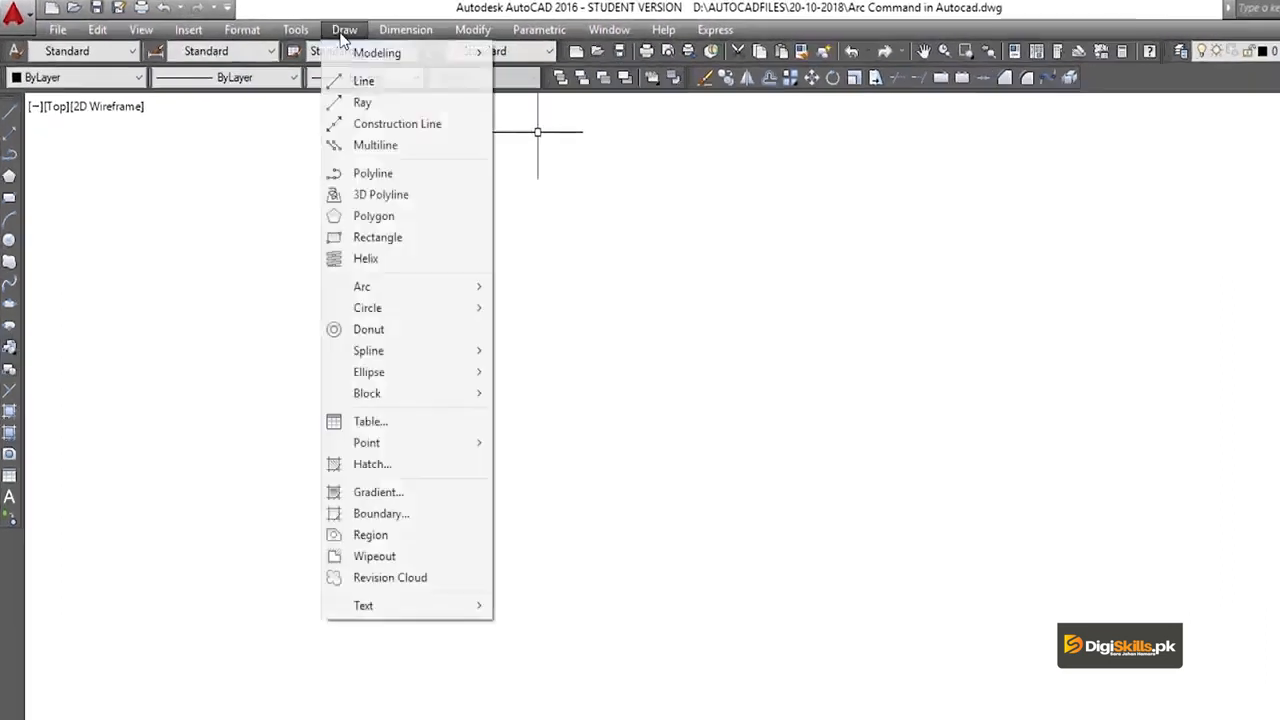
pyautogui.moveTo(446, 294)
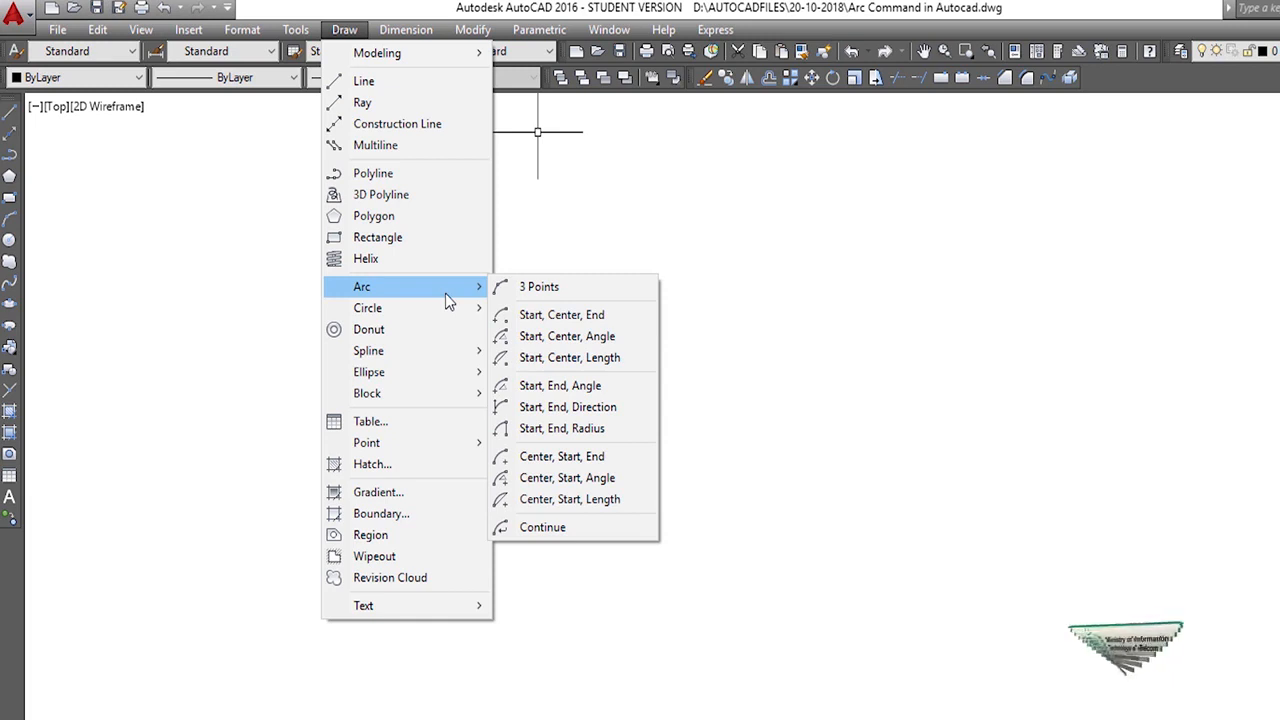
pyautogui.click(726, 310)
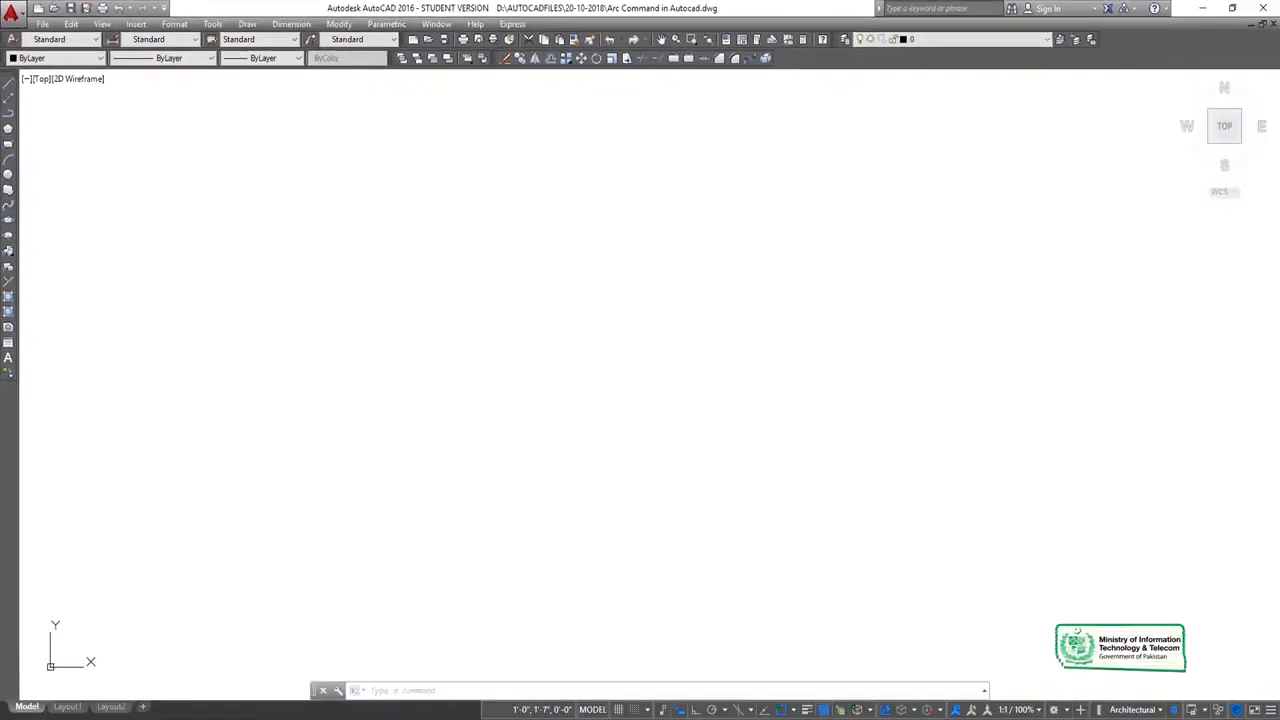
pyautogui.click(674, 380)
pyautogui.click(523, 457)
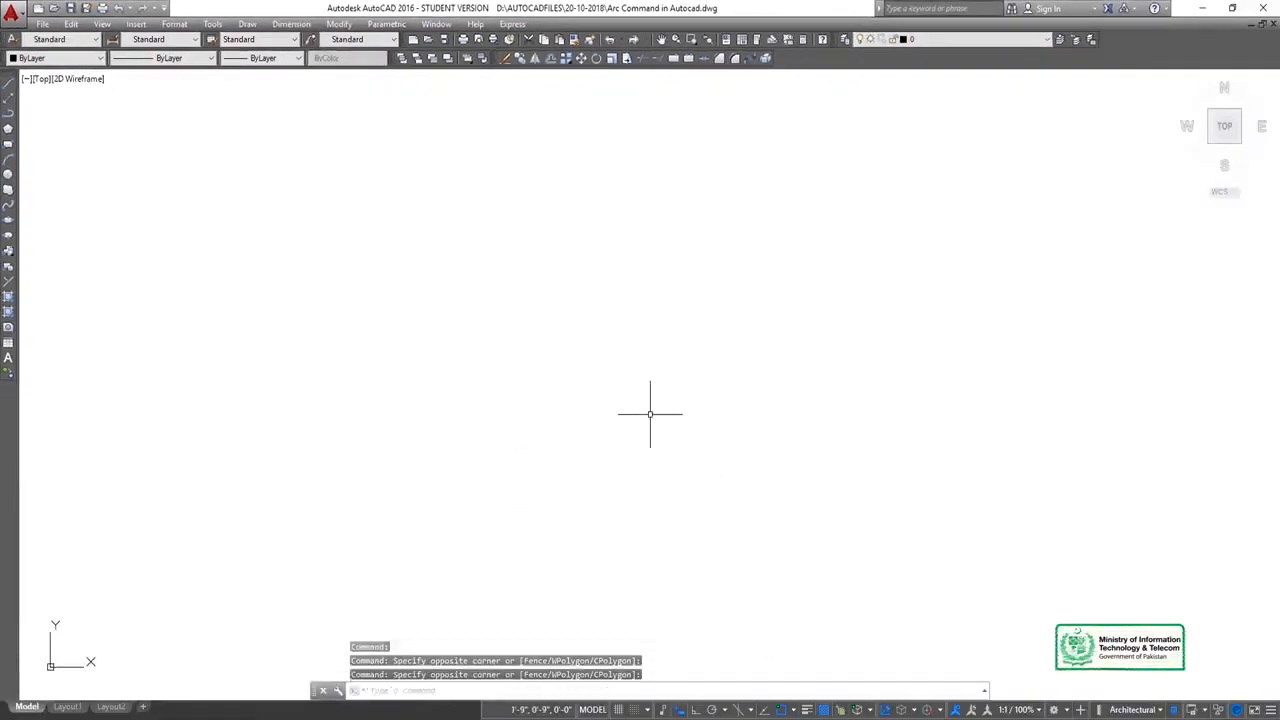
# - Draw a horizontal line across the middle of the empty drawing area with Ortho mode turned on
pyautogui.write('l')
pyautogui.press('Return')
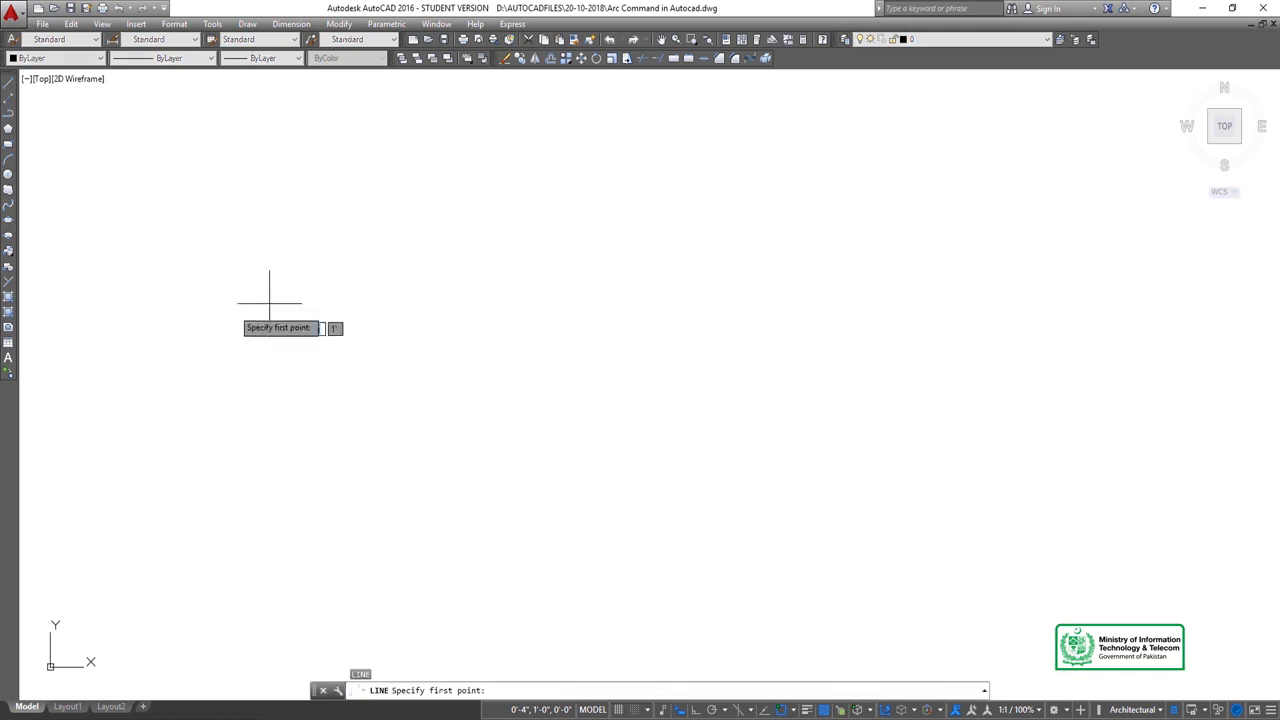
pyautogui.click(385, 344)
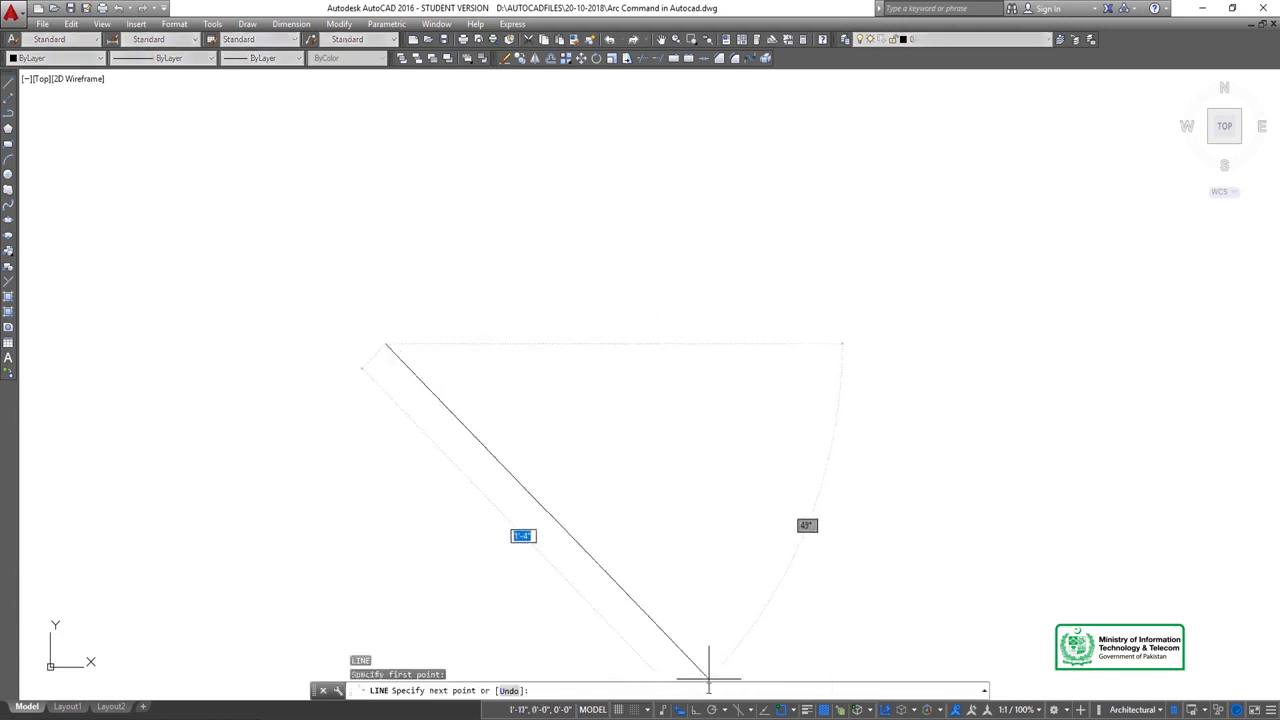
pyautogui.click(688, 710)
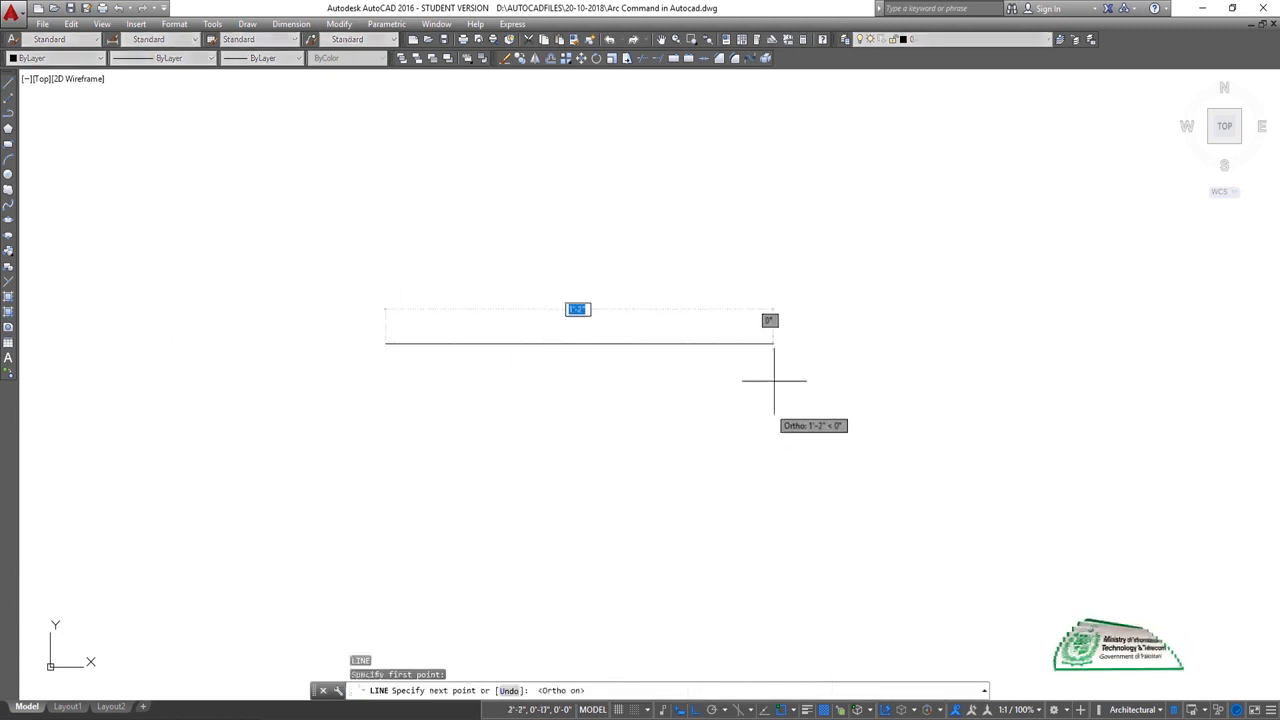
pyautogui.click(845, 315)
pyautogui.press('Return')
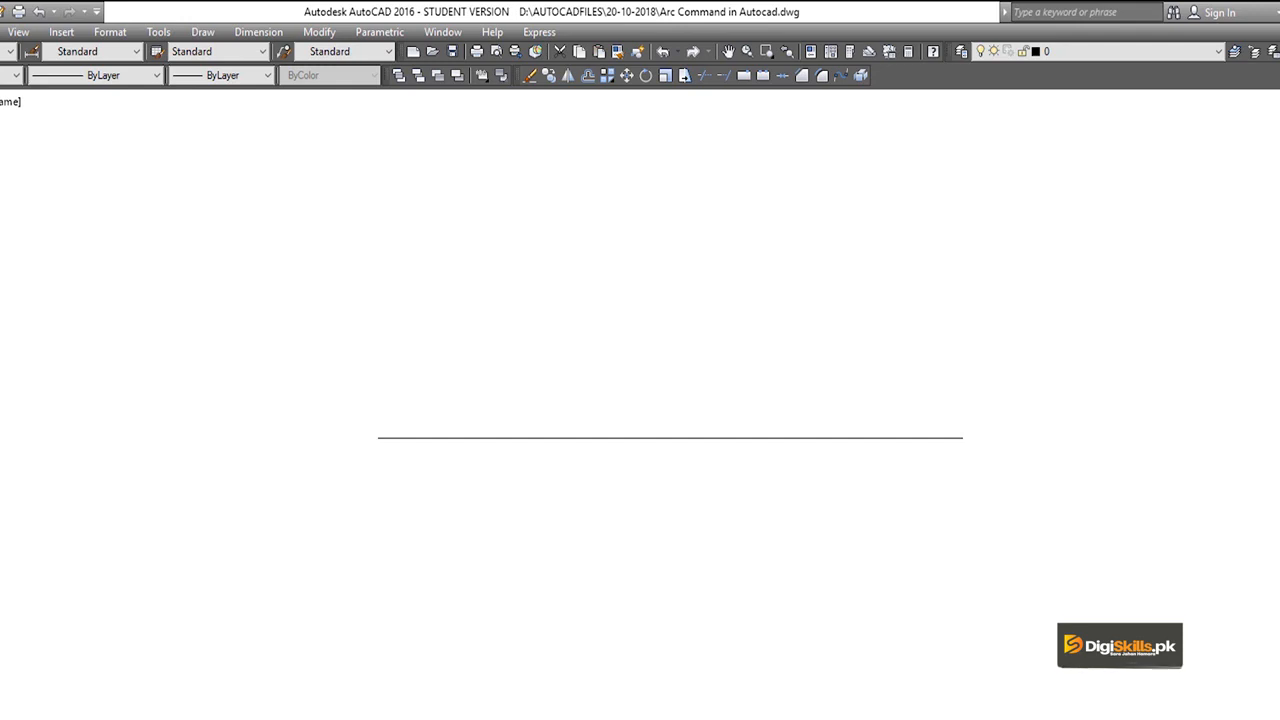
# - Set object snap on in the drafting settings, using the Endpoint, Midpoint and Center modes
pyautogui.press('Return')
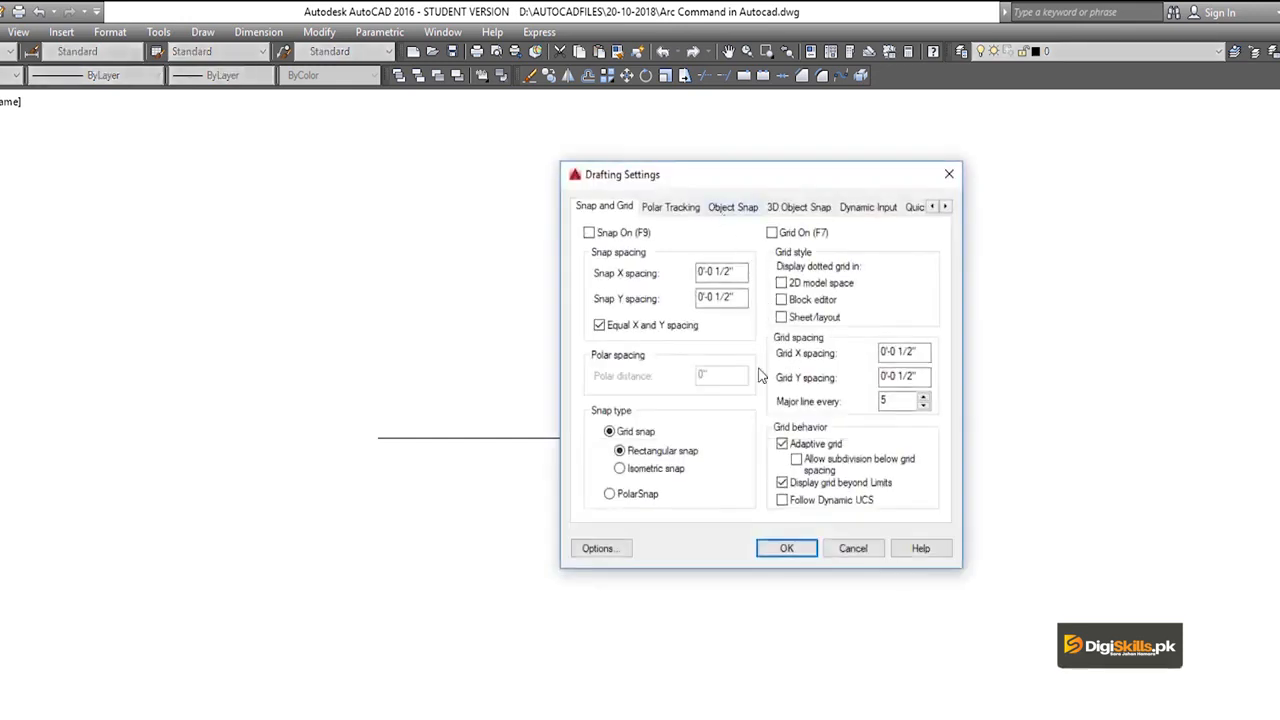
pyautogui.click(733, 208)
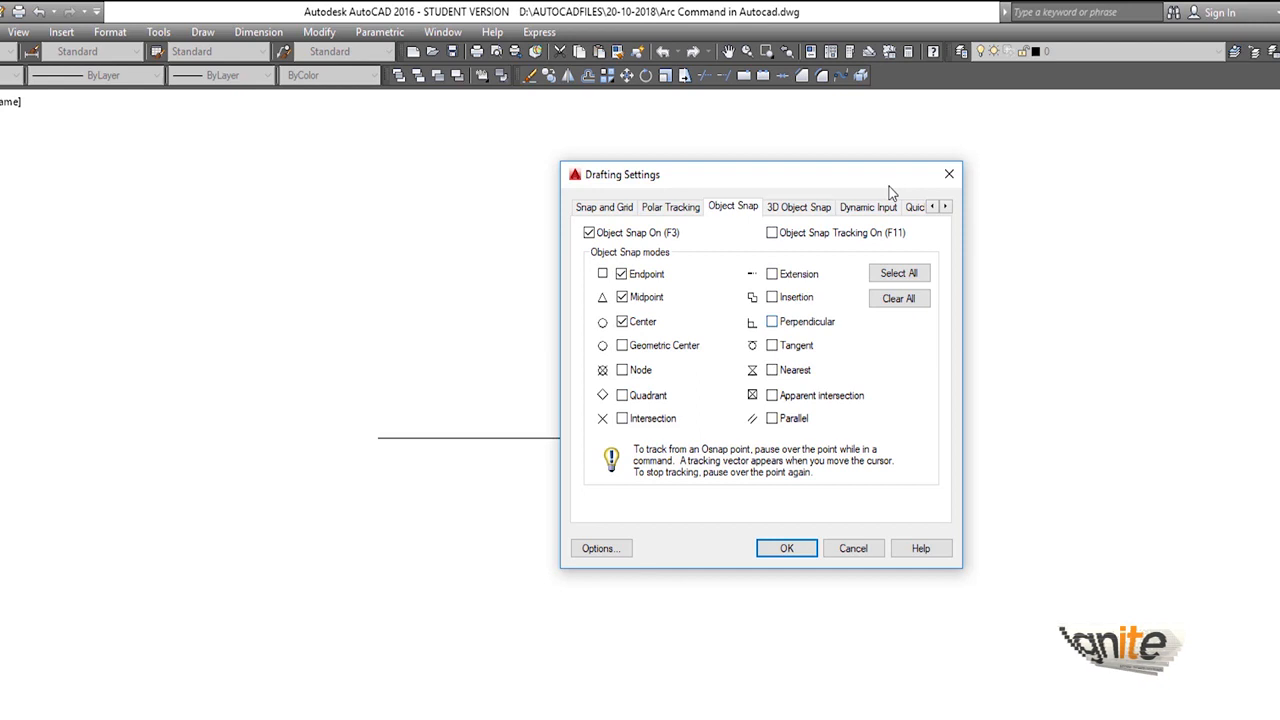
pyautogui.click(787, 549)
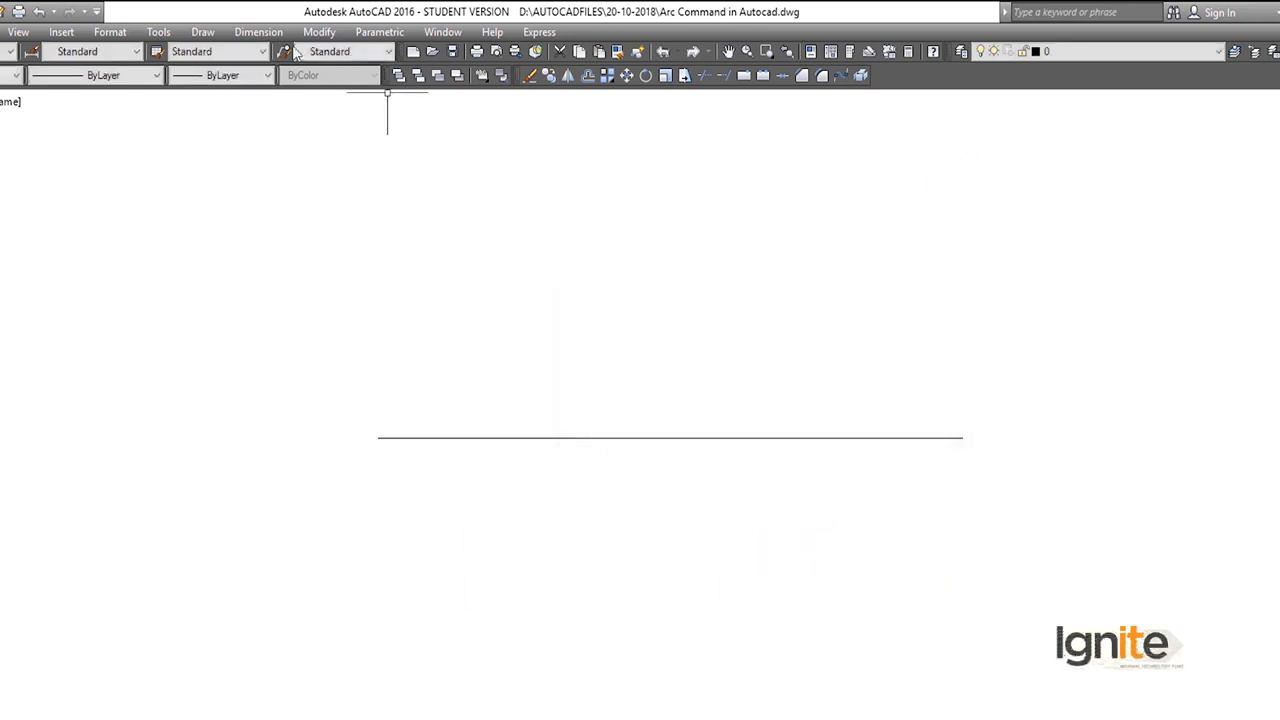
# - Draw a Start, Center, End arc below the line, from its left endpoint around its midpoint to its right endpoint
pyautogui.click(202, 32)
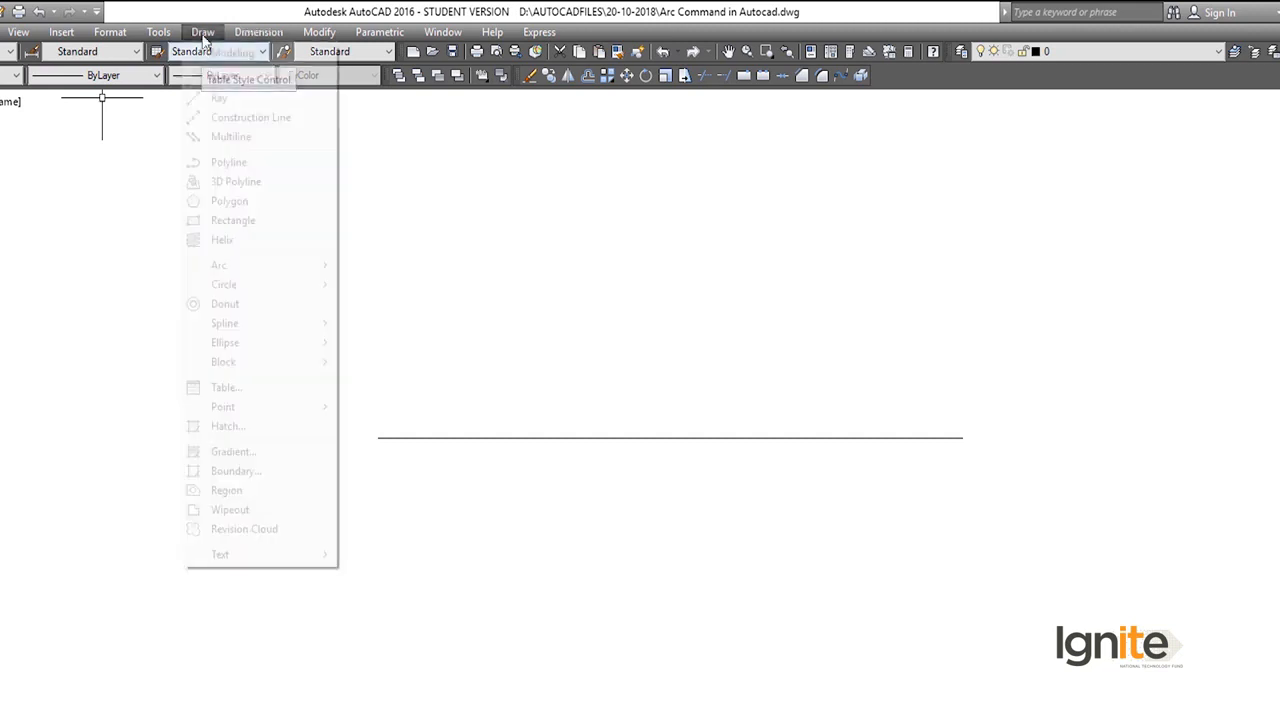
pyautogui.moveTo(298, 268)
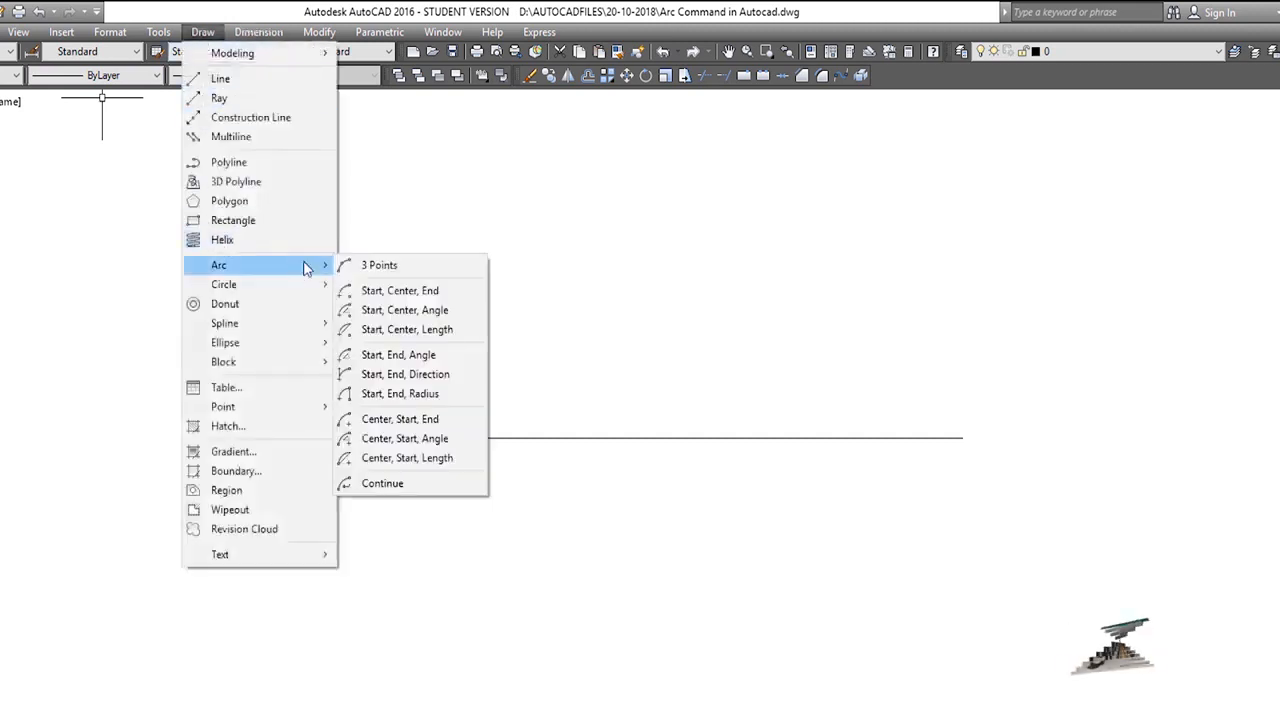
pyautogui.click(370, 290)
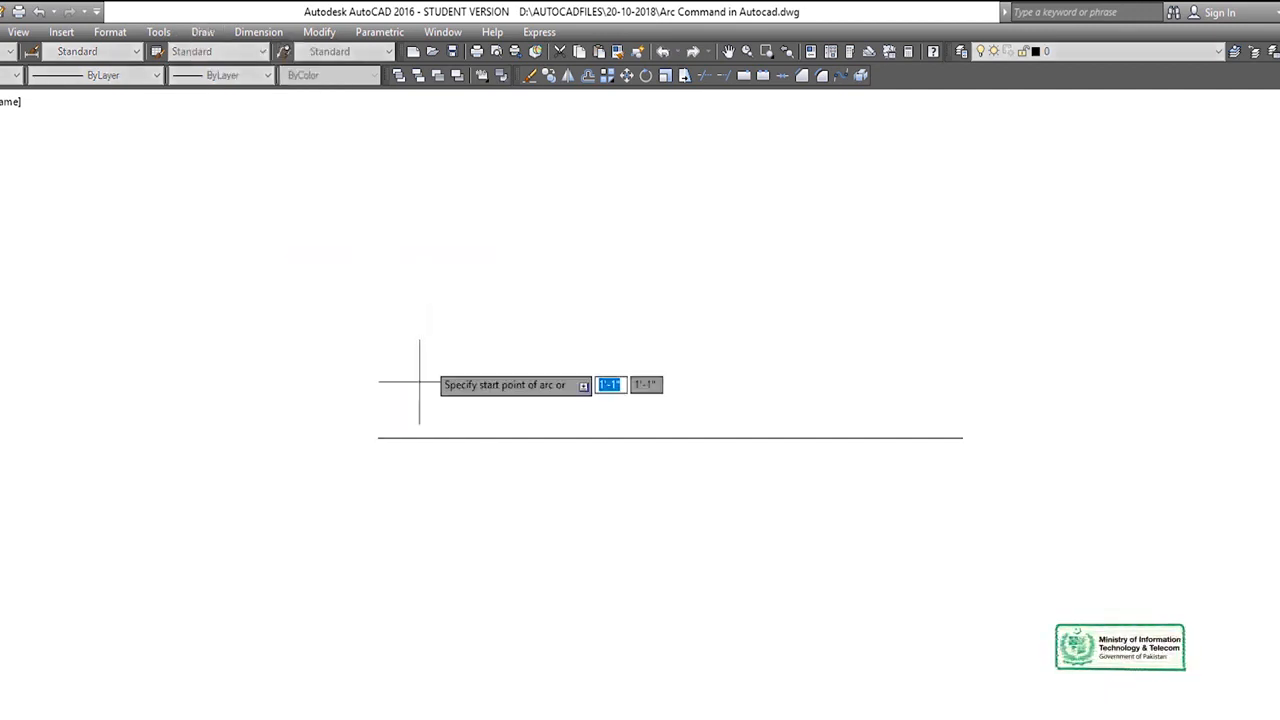
pyautogui.click(378, 437)
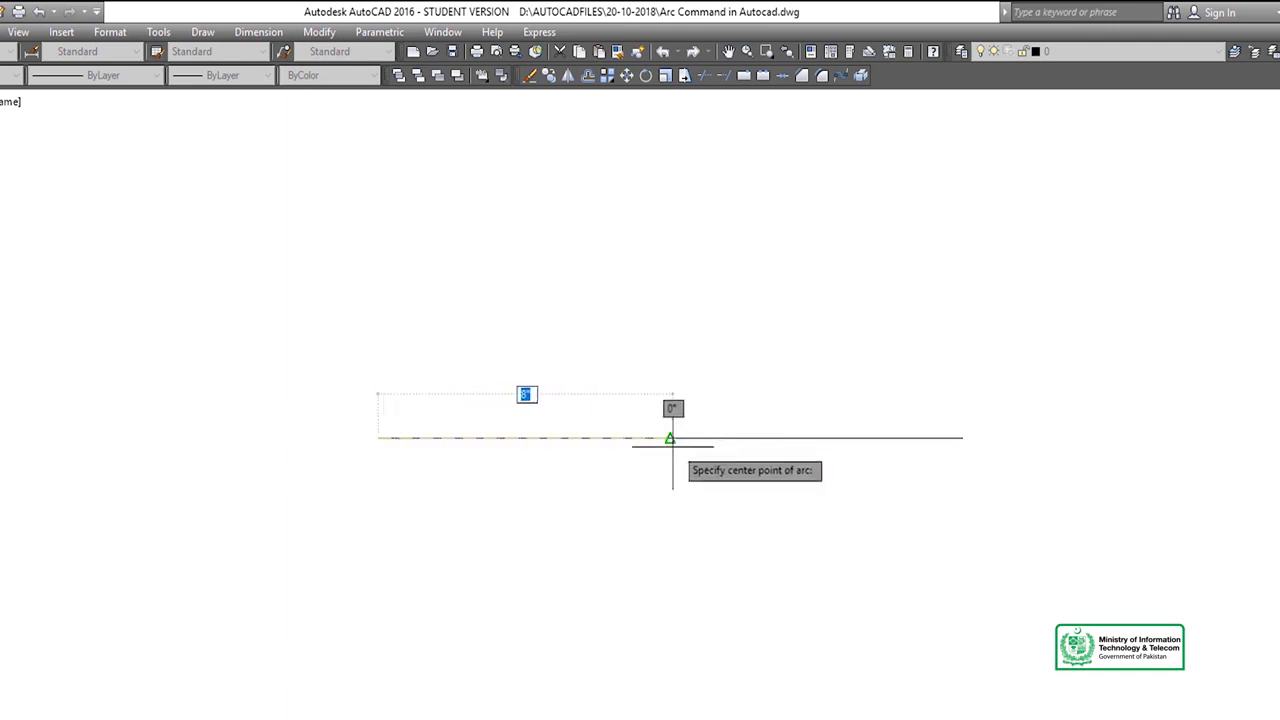
pyautogui.click(670, 438)
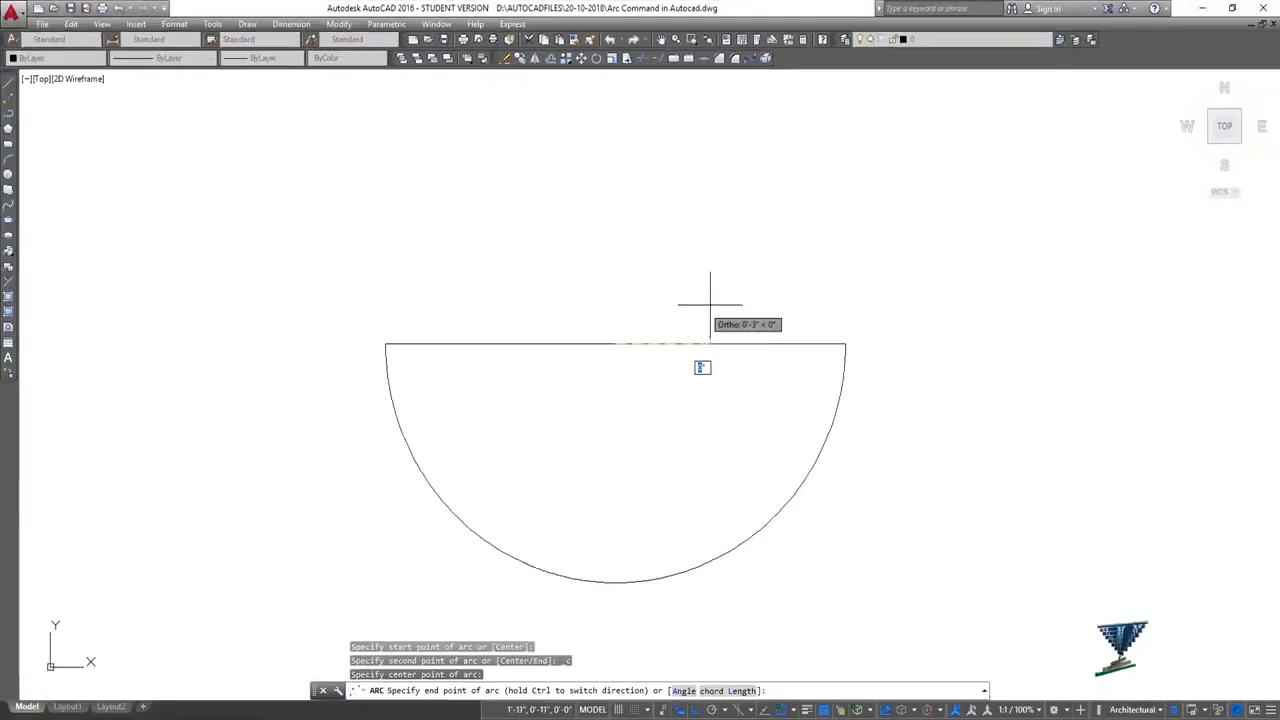
pyautogui.click(844, 344)
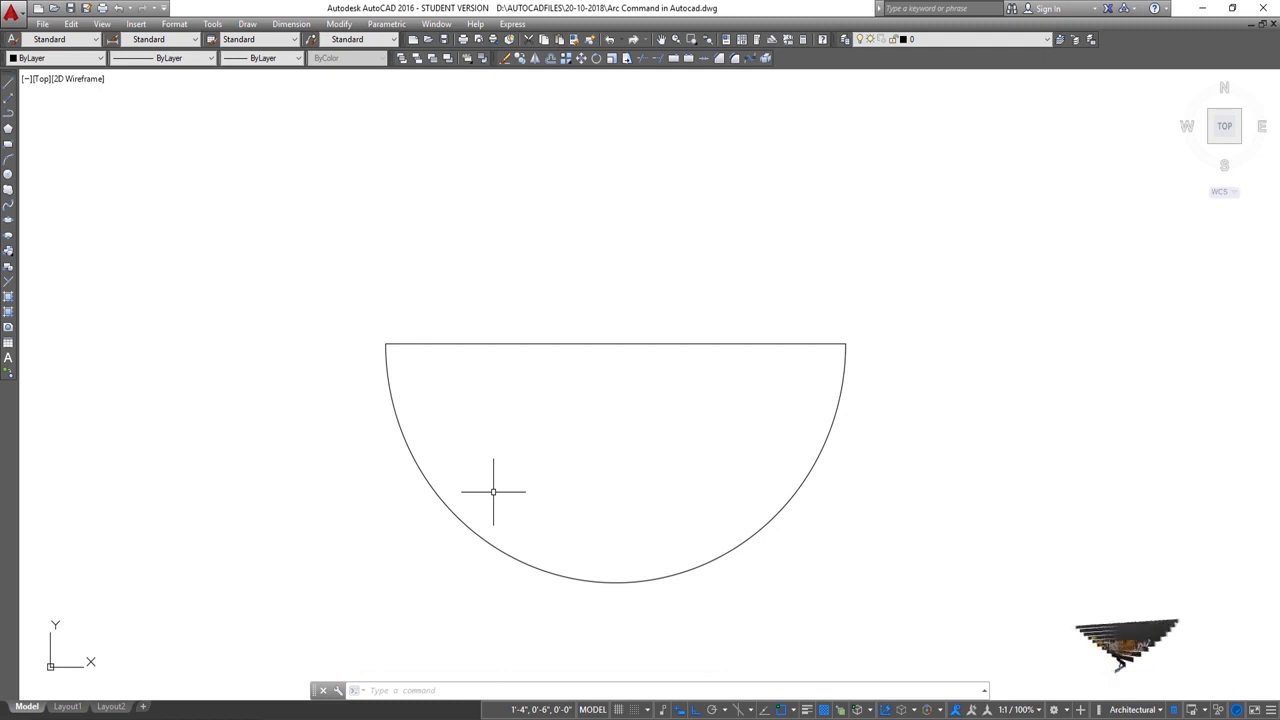
pyautogui.moveTo(685, 364)
pyautogui.mouseDown(button='middle')
pyautogui.moveTo(644, 259)
pyautogui.moveTo(704, 265)
pyautogui.moveTo(669, 286)
pyautogui.moveTo(791, 269)
pyautogui.moveTo(712, 316)
pyautogui.moveTo(666, 283)
pyautogui.mouseUp(button='middle')
pyautogui.scroll(-2, 644, 259)
pyautogui.scroll(4, 634, 271)
pyautogui.moveTo(622, 247)
pyautogui.mouseDown(button='middle')
pyautogui.moveTo(749, 237)
pyautogui.moveTo(682, 278)
pyautogui.mouseUp(button='middle')
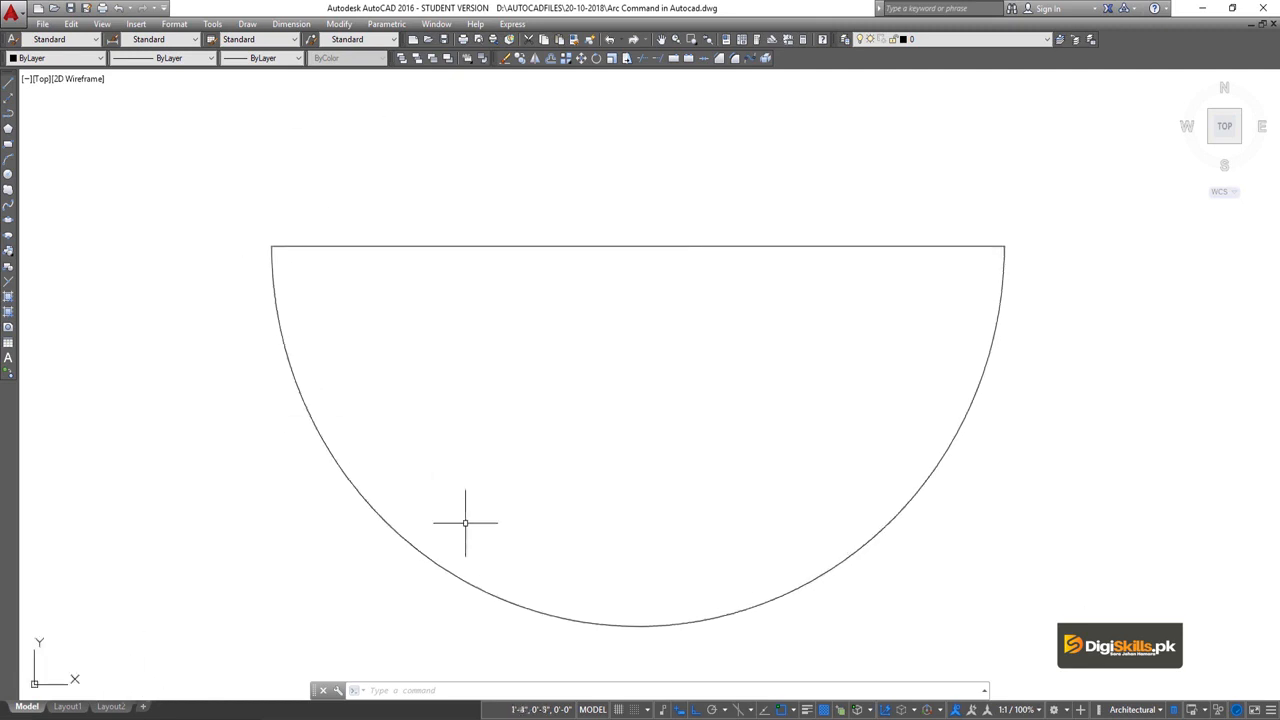
pyautogui.scroll(-2, 908, 314)
pyautogui.moveTo(811, 303); pyautogui.dragTo(547, 409, button='middle')
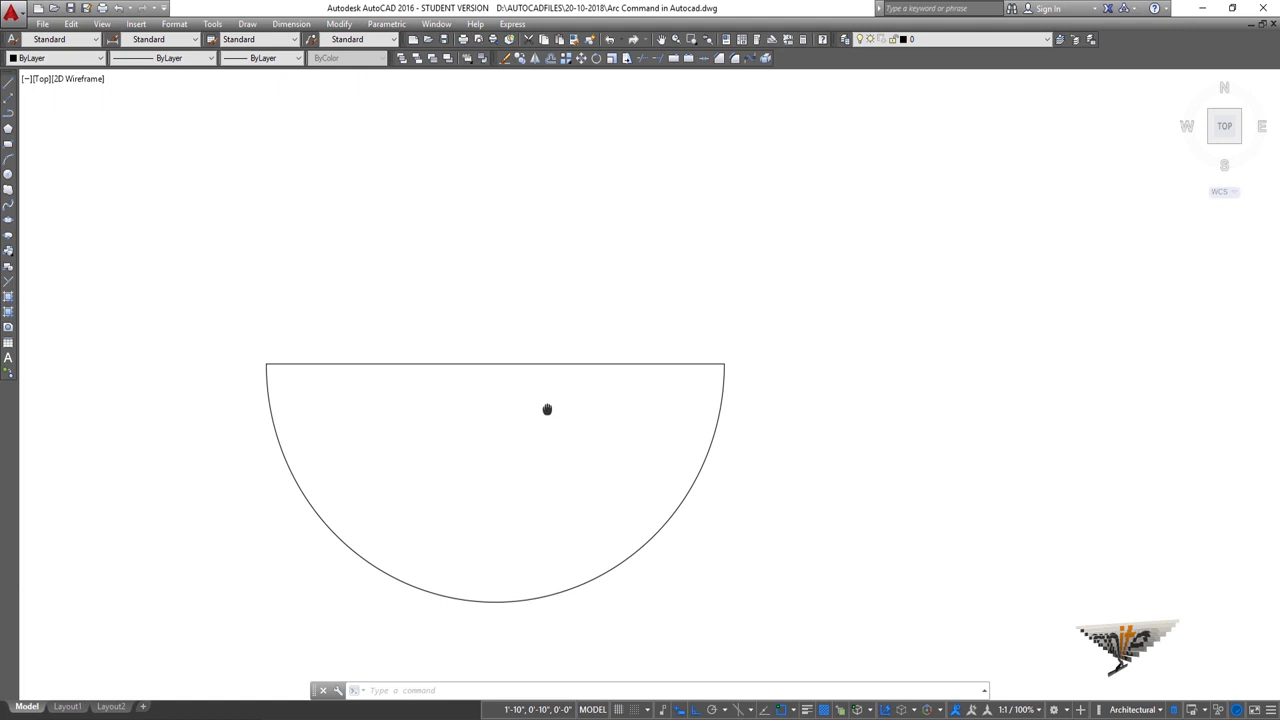
pyautogui.moveTo(488, 338); pyautogui.dragTo(573, 320, button='middle')
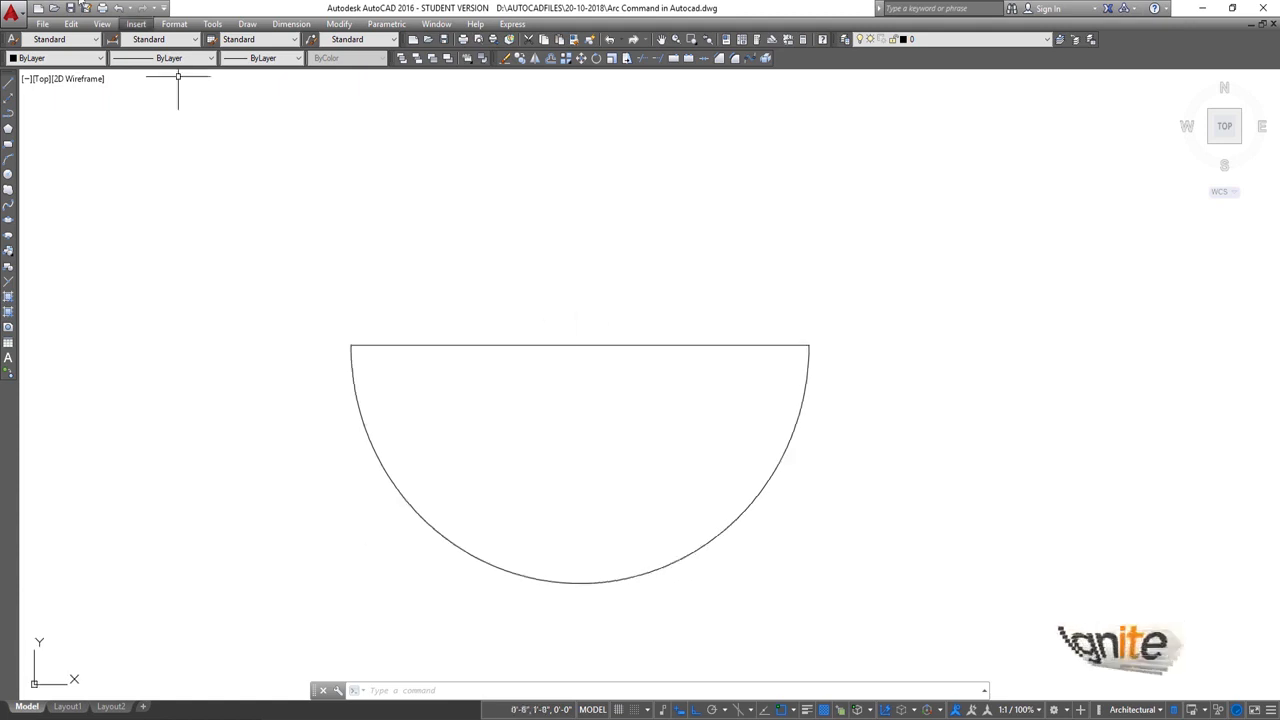
# - Draw a Start, Center, End arc above the line, from its right endpoint around its midpoint to its left endpoint
pyautogui.click(247, 23)
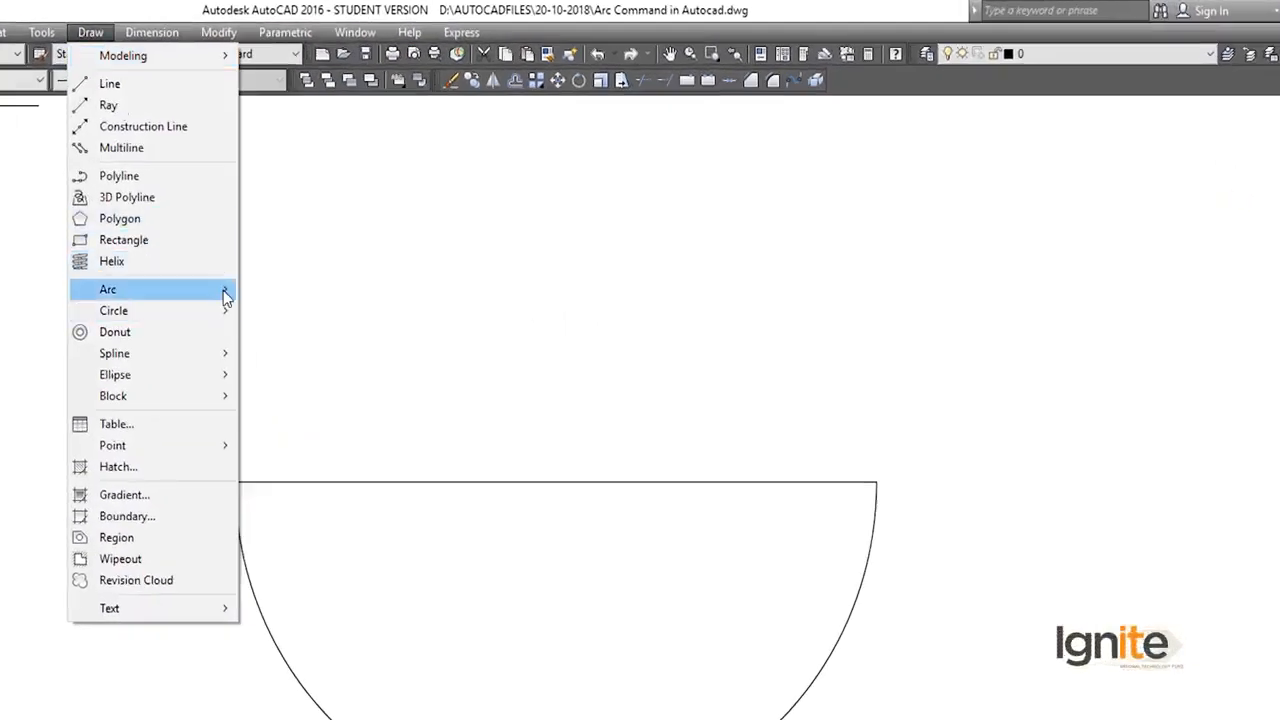
pyautogui.moveTo(225, 297)
pyautogui.click(350, 312)
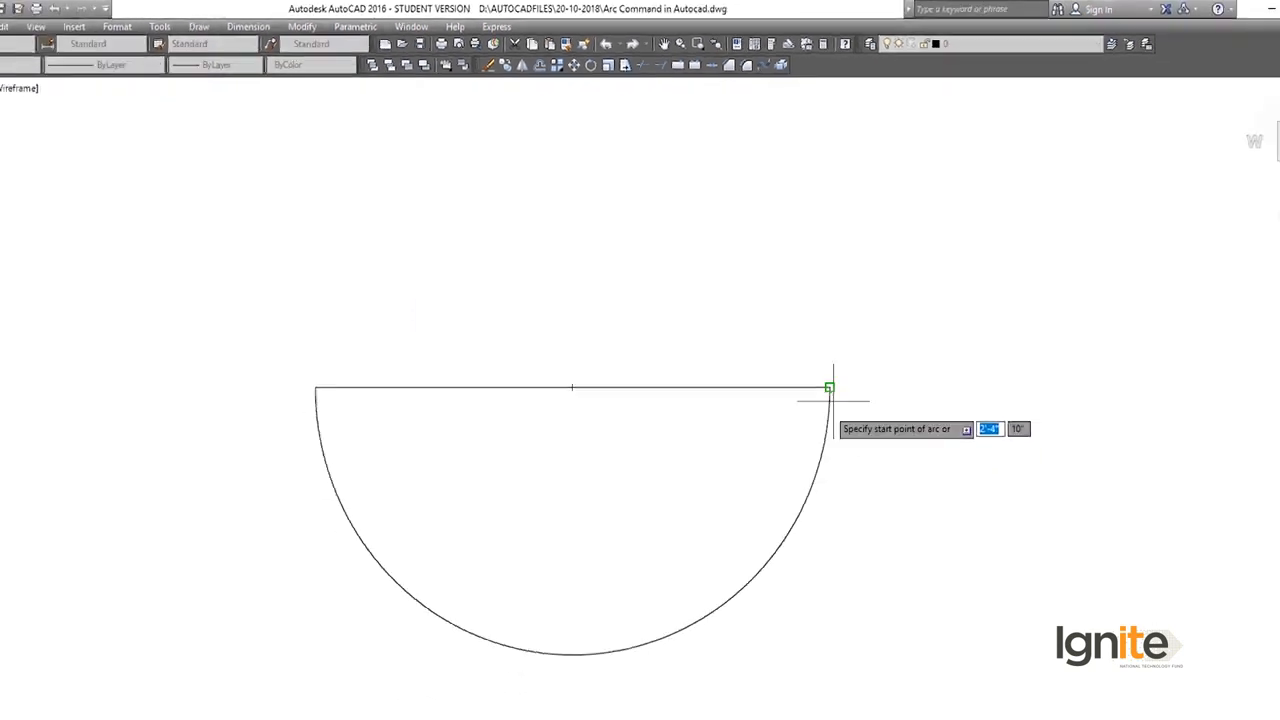
pyautogui.click(829, 387)
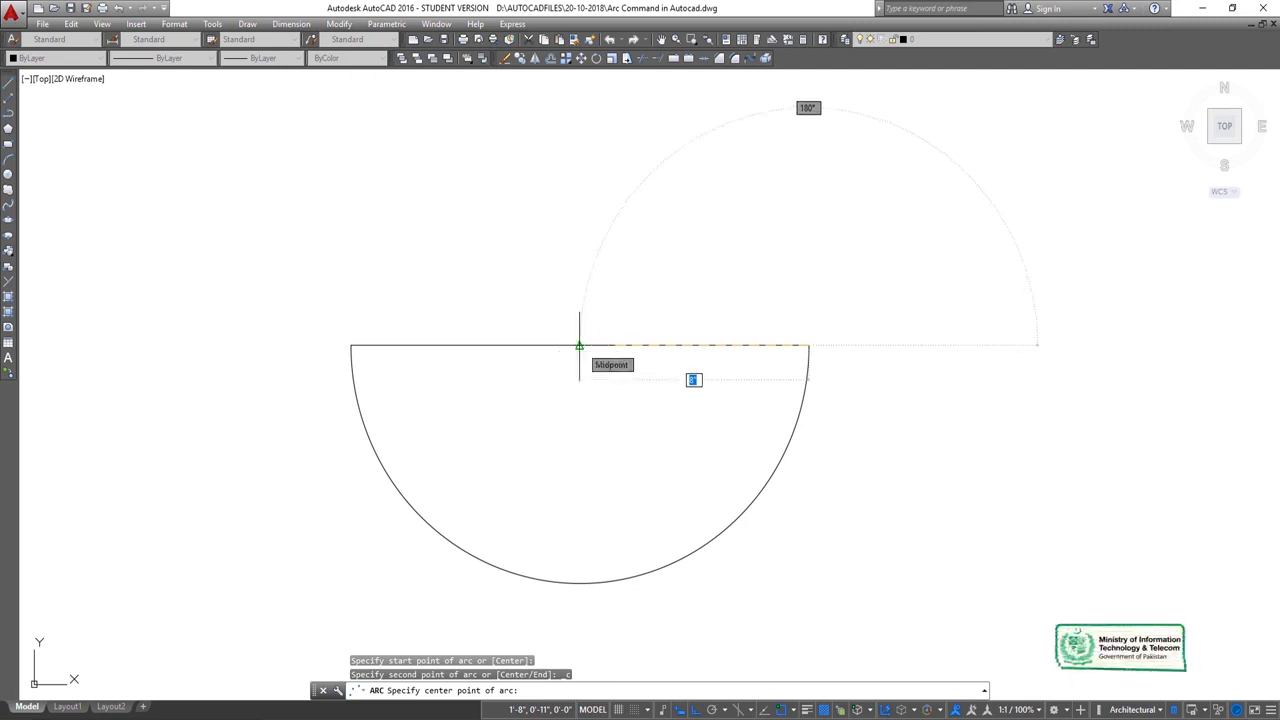
pyautogui.click(579, 345)
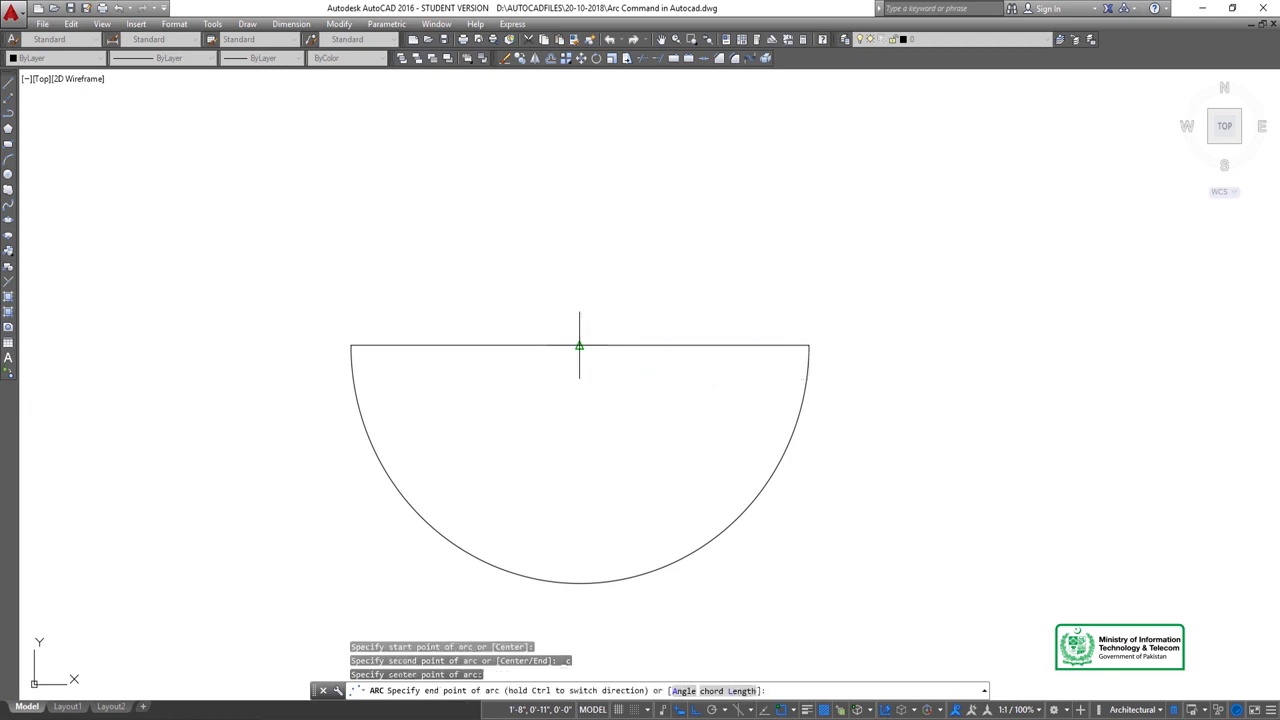
pyautogui.click(351, 345)
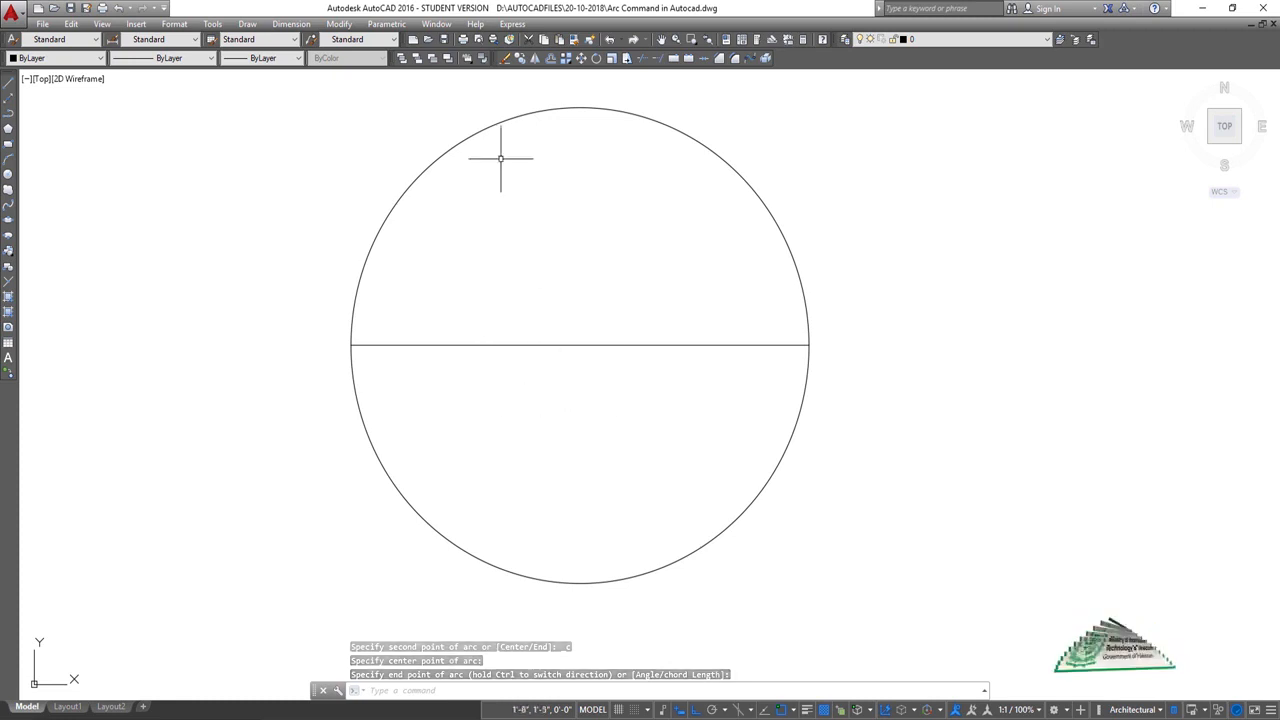
# - Delete the upper semicircular arc, keeping the line and the lower arc
pyautogui.click(810, 153)
pyautogui.click(708, 232)
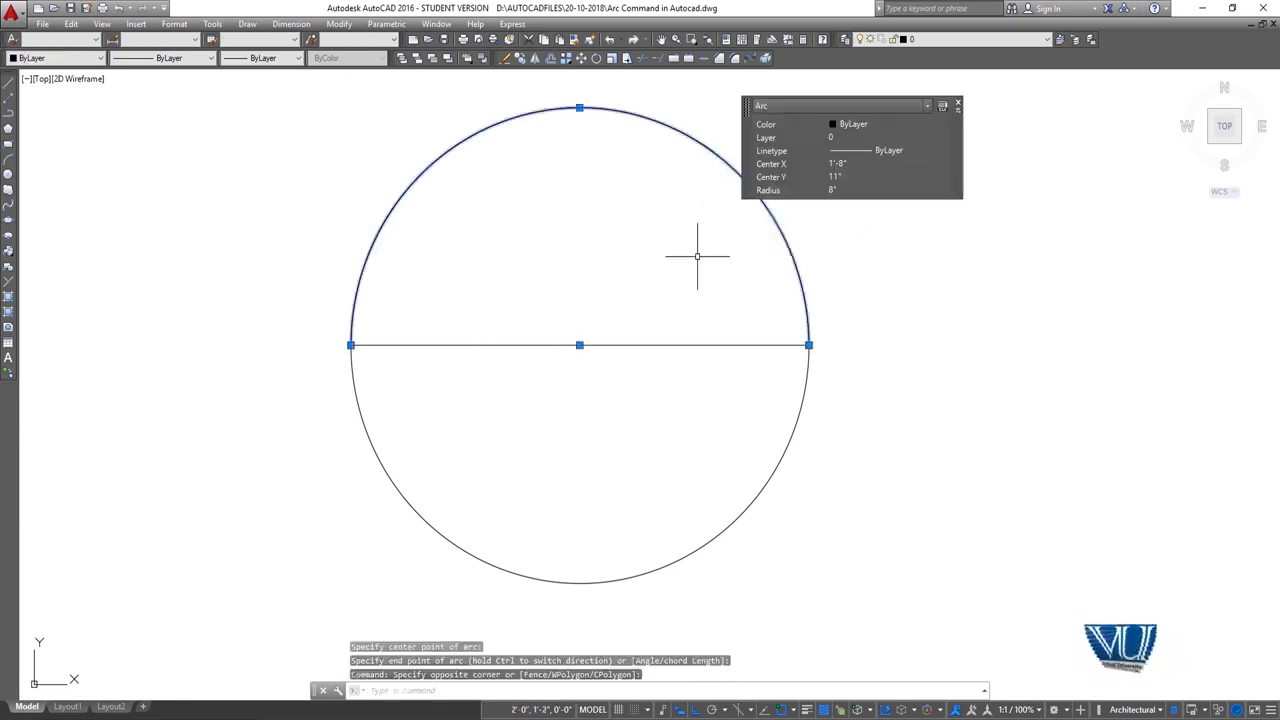
pyautogui.press('Delete')
# - Turn Ortho mode off
pyautogui.click(242, 24)
pyautogui.click(968, 537)
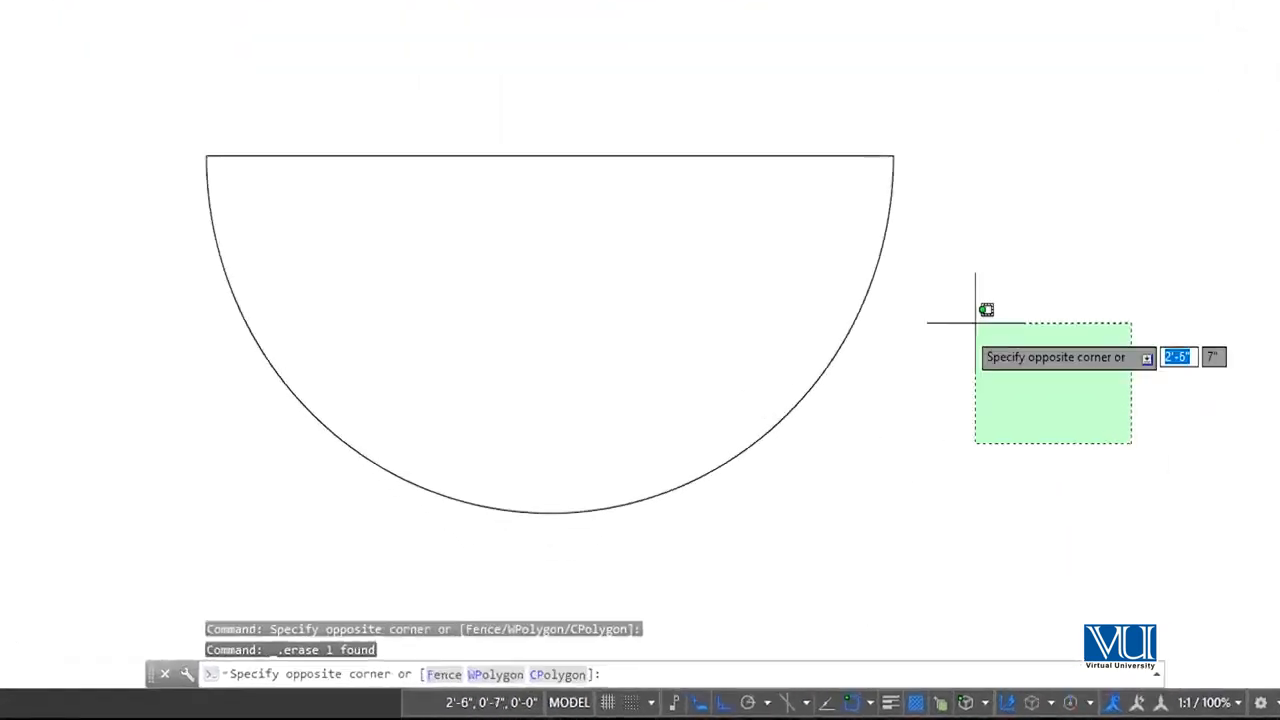
pyautogui.click(975, 322)
pyautogui.click(723, 704)
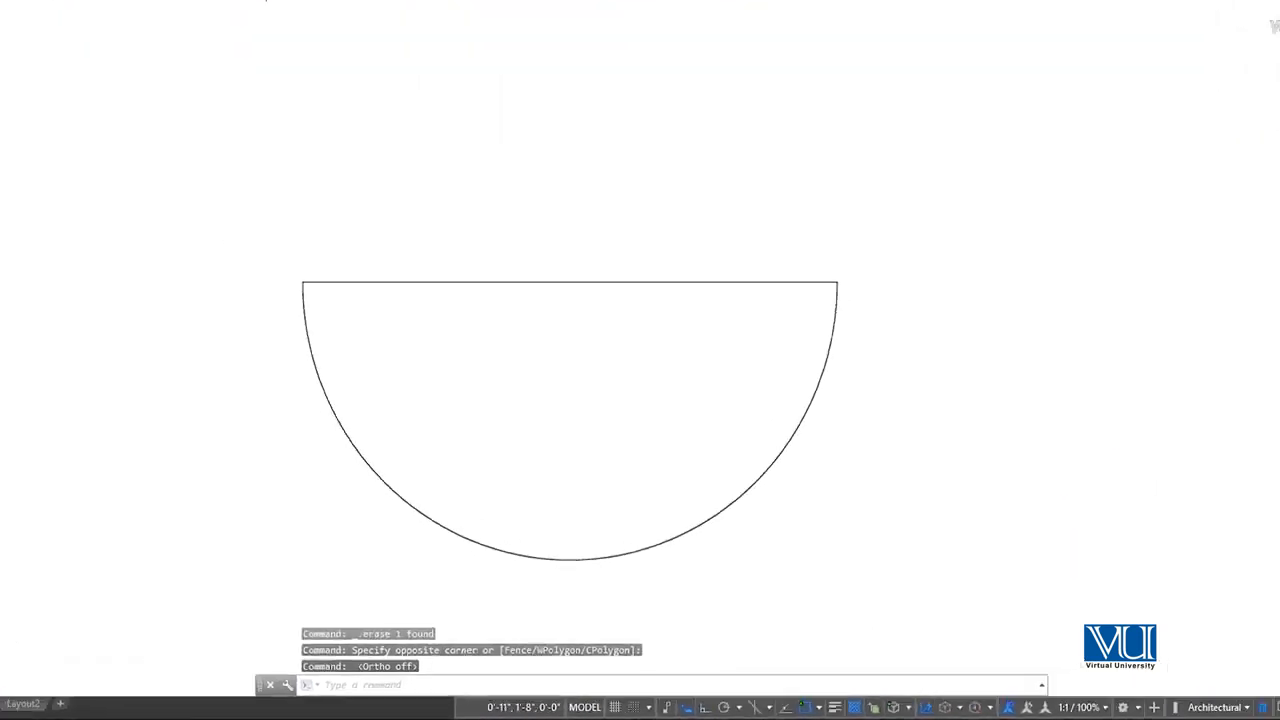
# - Draw a Start, Center, End arc from the line's right endpoint, centered above the line, ending just beyond the line's left endpoint
pyautogui.click(113, 35)
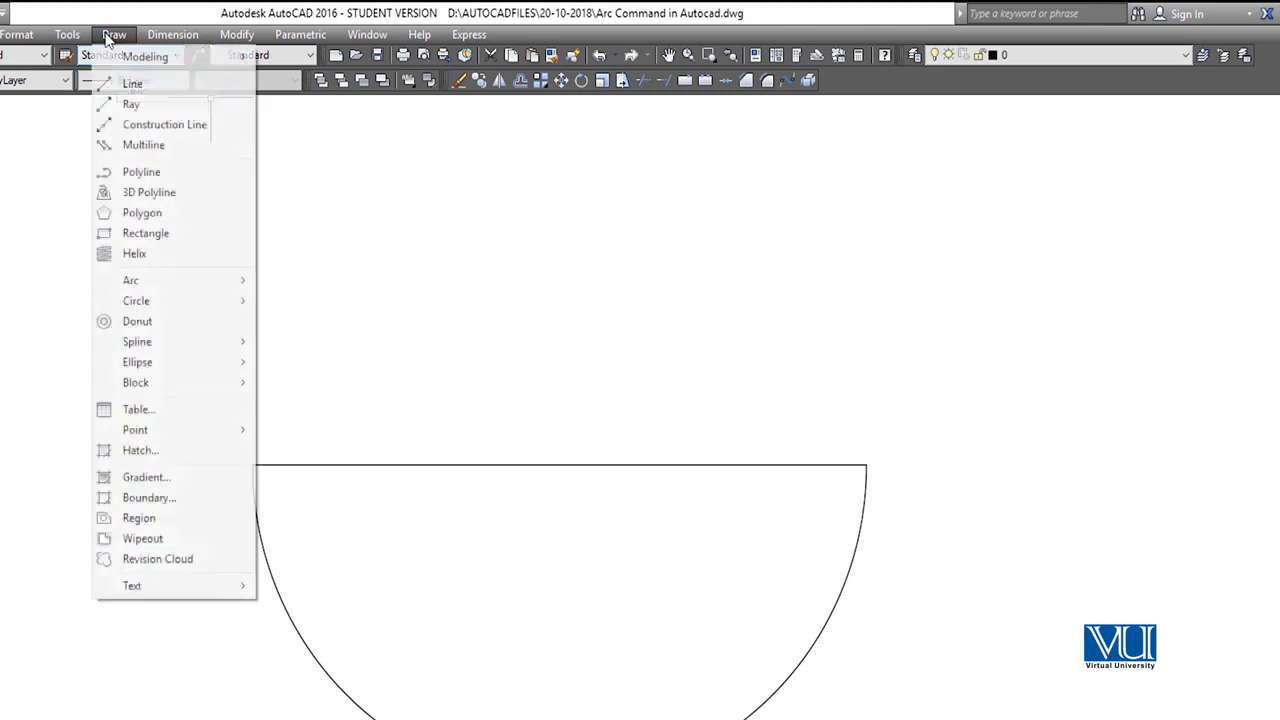
pyautogui.moveTo(221, 276)
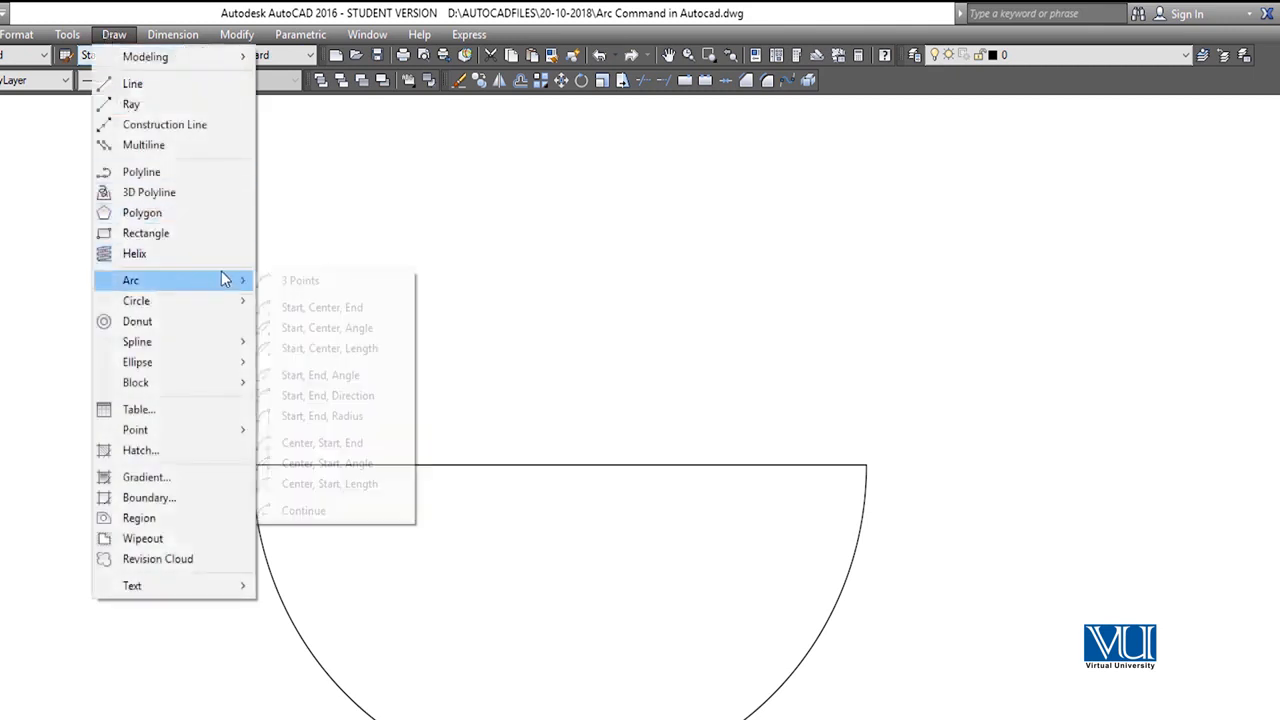
pyautogui.click(297, 311)
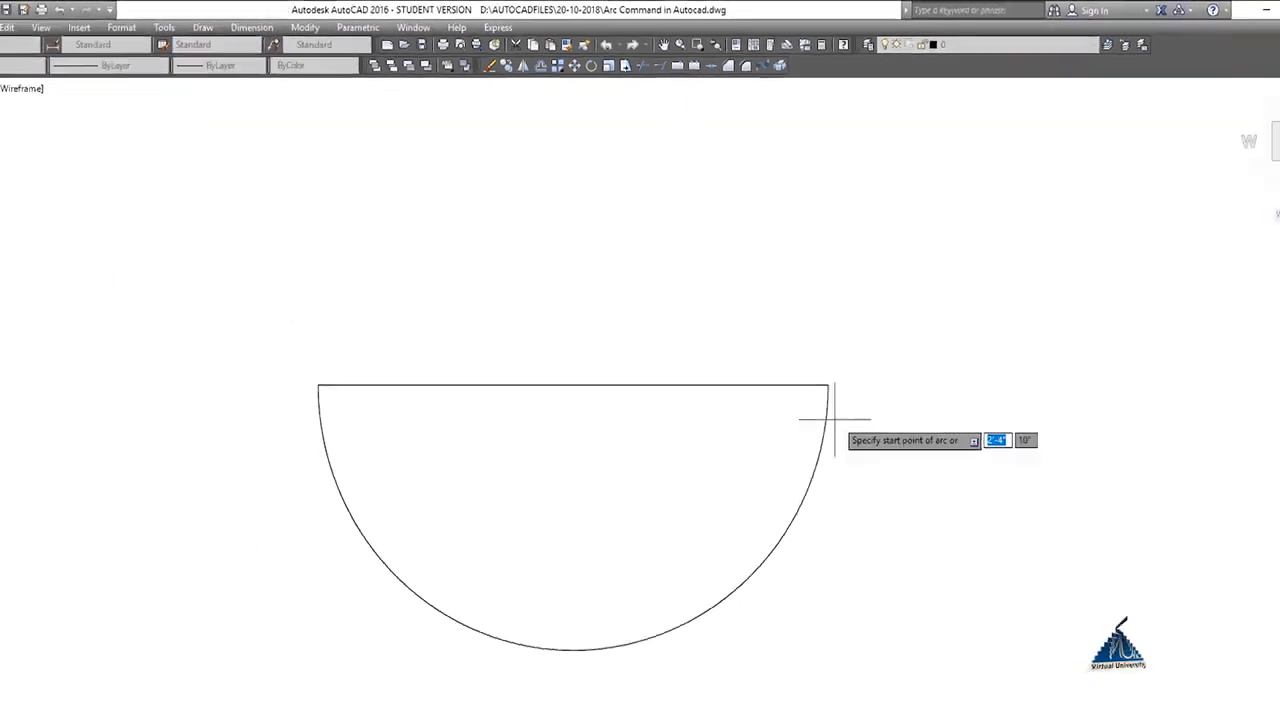
pyautogui.click(808, 345)
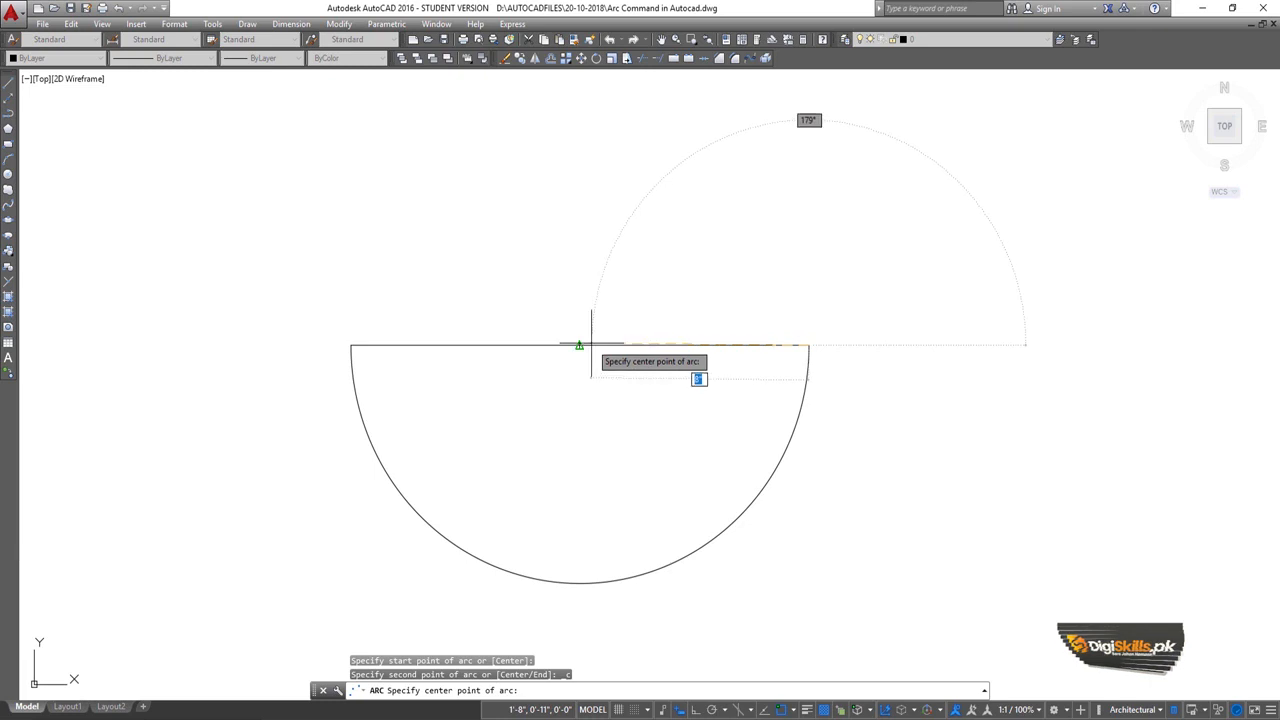
pyautogui.click(560, 178)
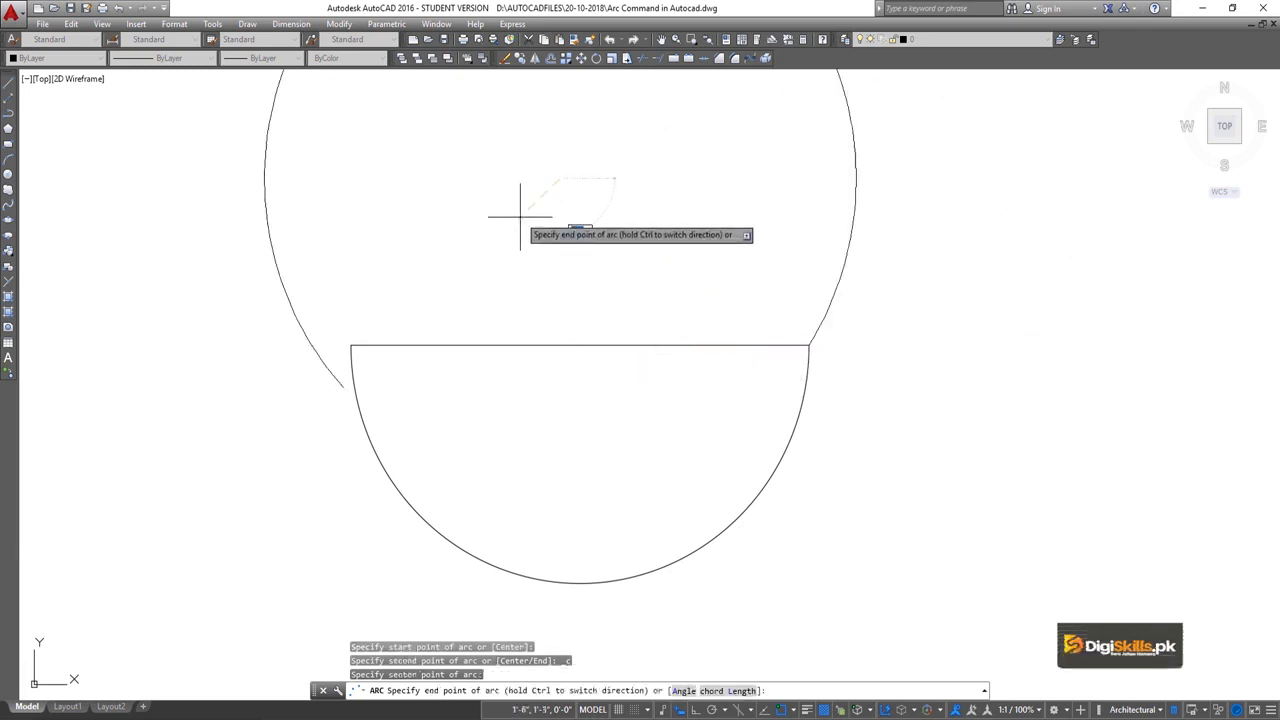
pyautogui.click(328, 364)
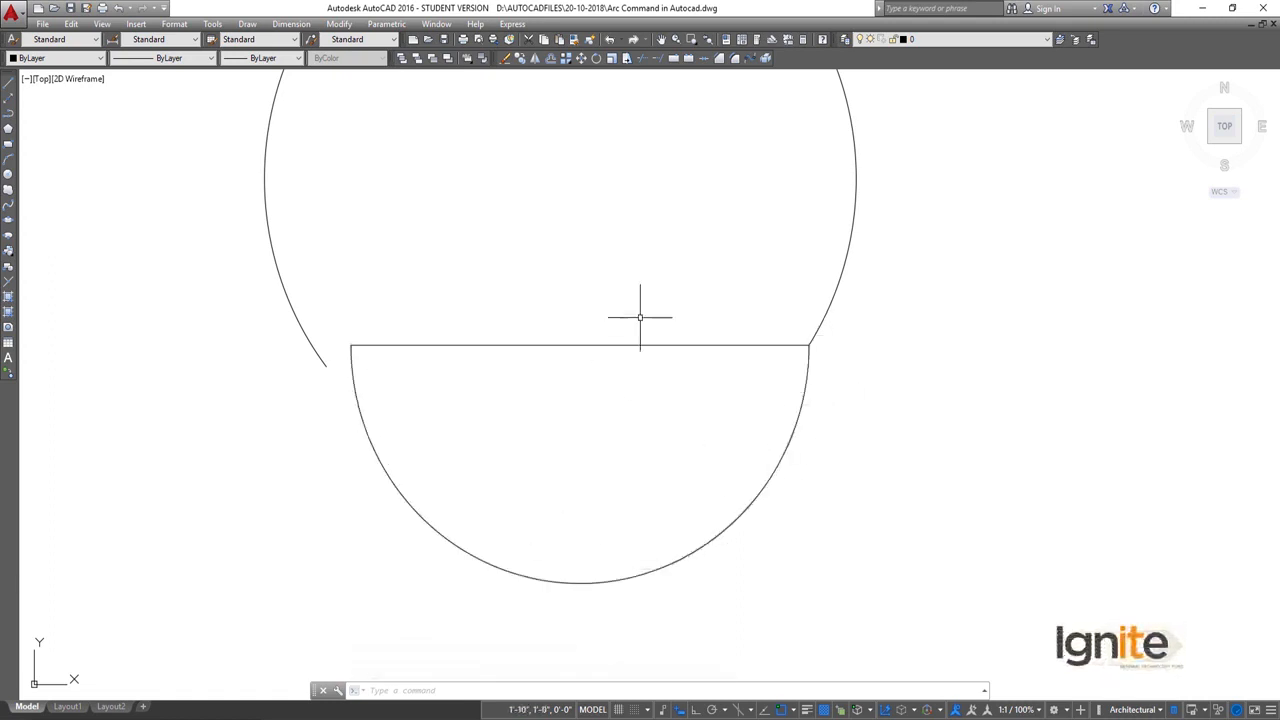
# - Delete the large arc above the line, keeping the line and the lower semicircular arc
pyautogui.moveTo(542, 151); pyautogui.dragTo(531, 240, button='middle')
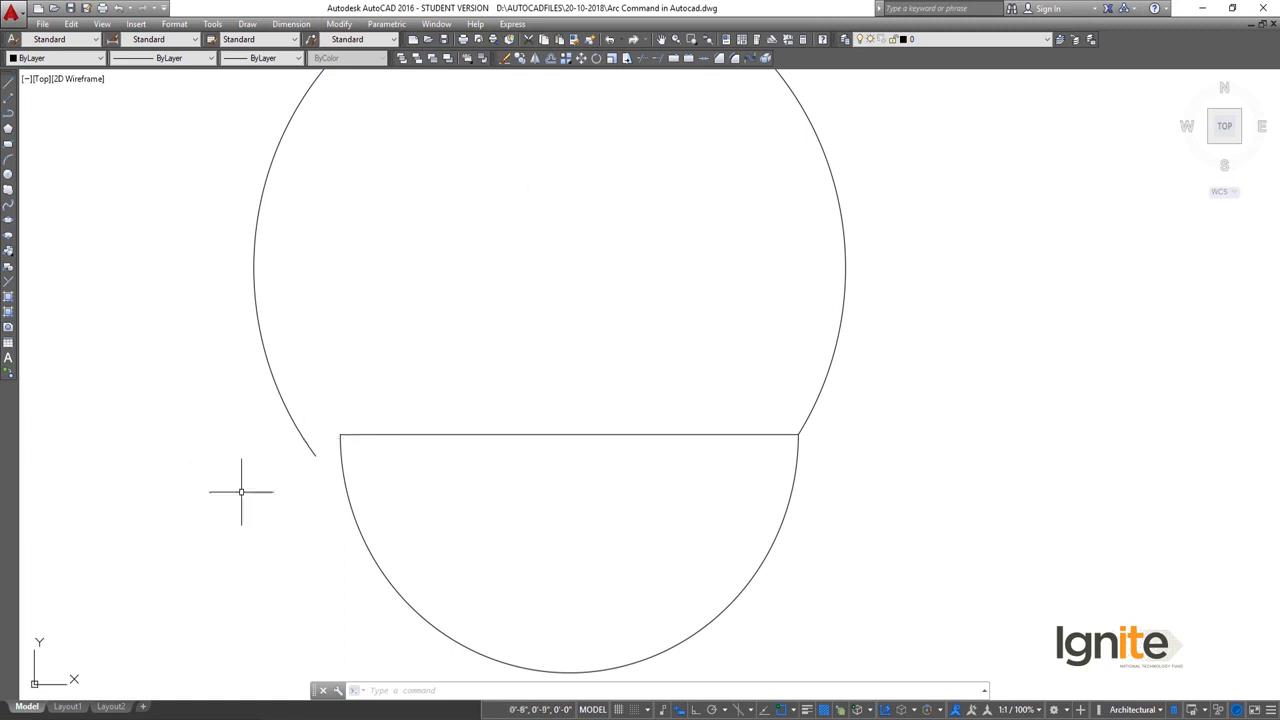
pyautogui.scroll(-3, 368, 350)
pyautogui.moveTo(374, 260); pyautogui.dragTo(421, 259, button='middle')
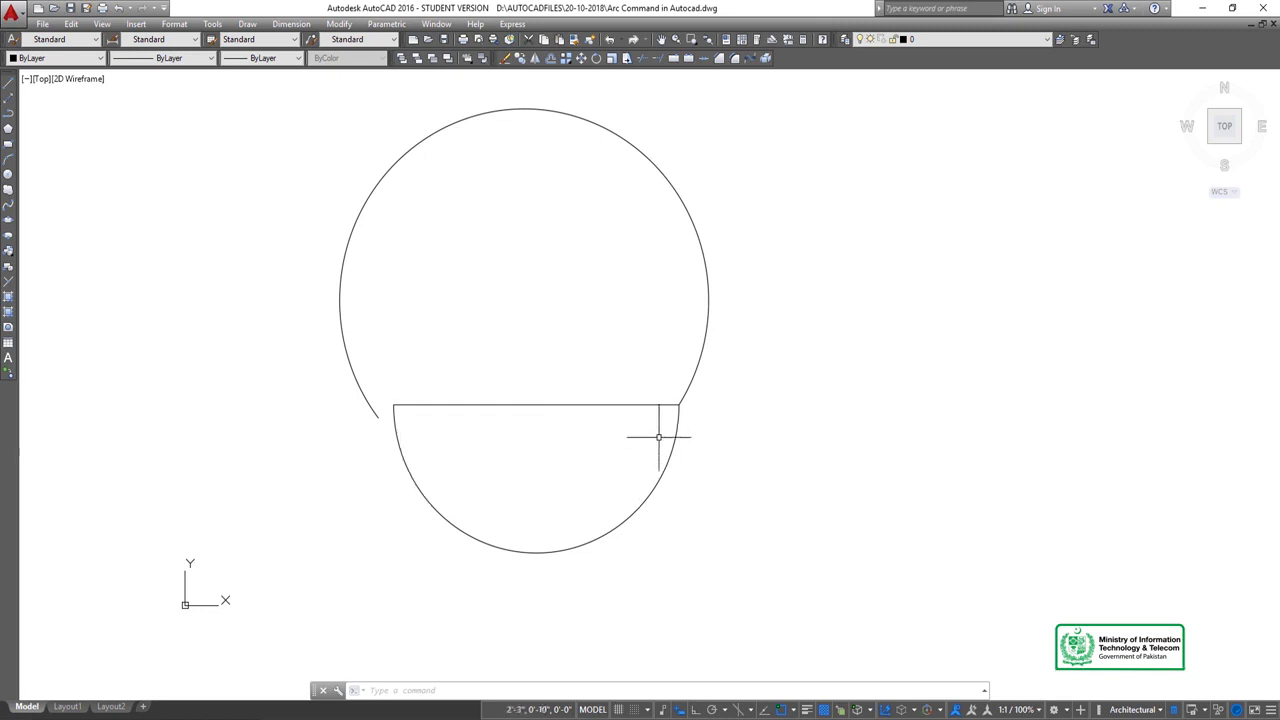
pyautogui.click(712, 167)
pyautogui.click(651, 208)
pyautogui.press('Delete')
# - Draw another Start, Center, End arc from the line's right endpoint, with a free center above the line and its end left of the line
pyautogui.click(276, 26)
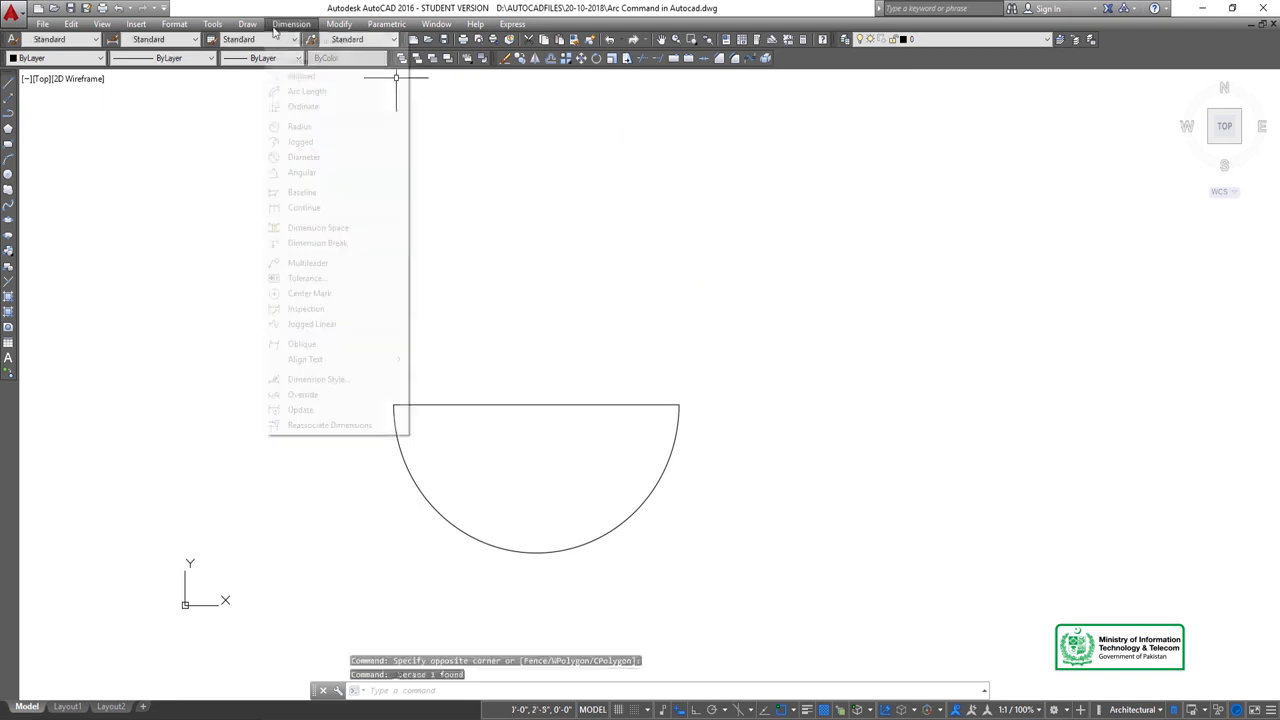
pyautogui.click(247, 24)
pyautogui.moveTo(260, 207)
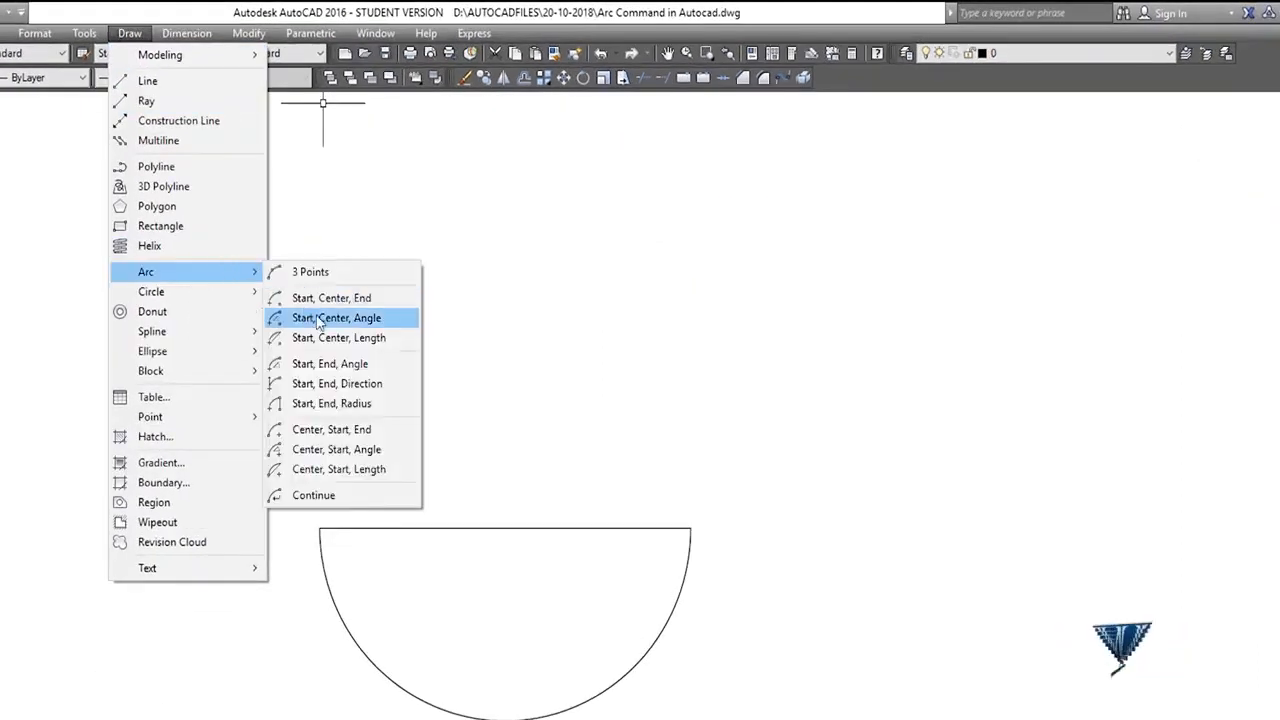
pyautogui.click(318, 298)
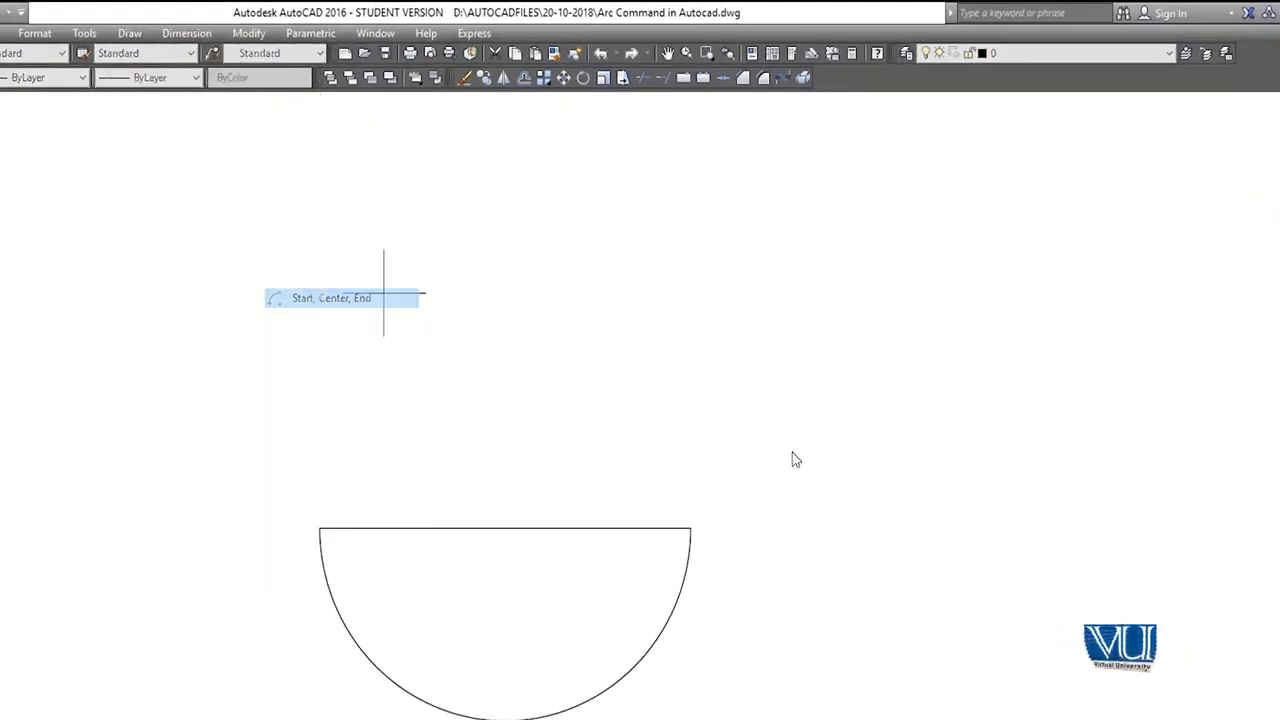
pyautogui.click(690, 527)
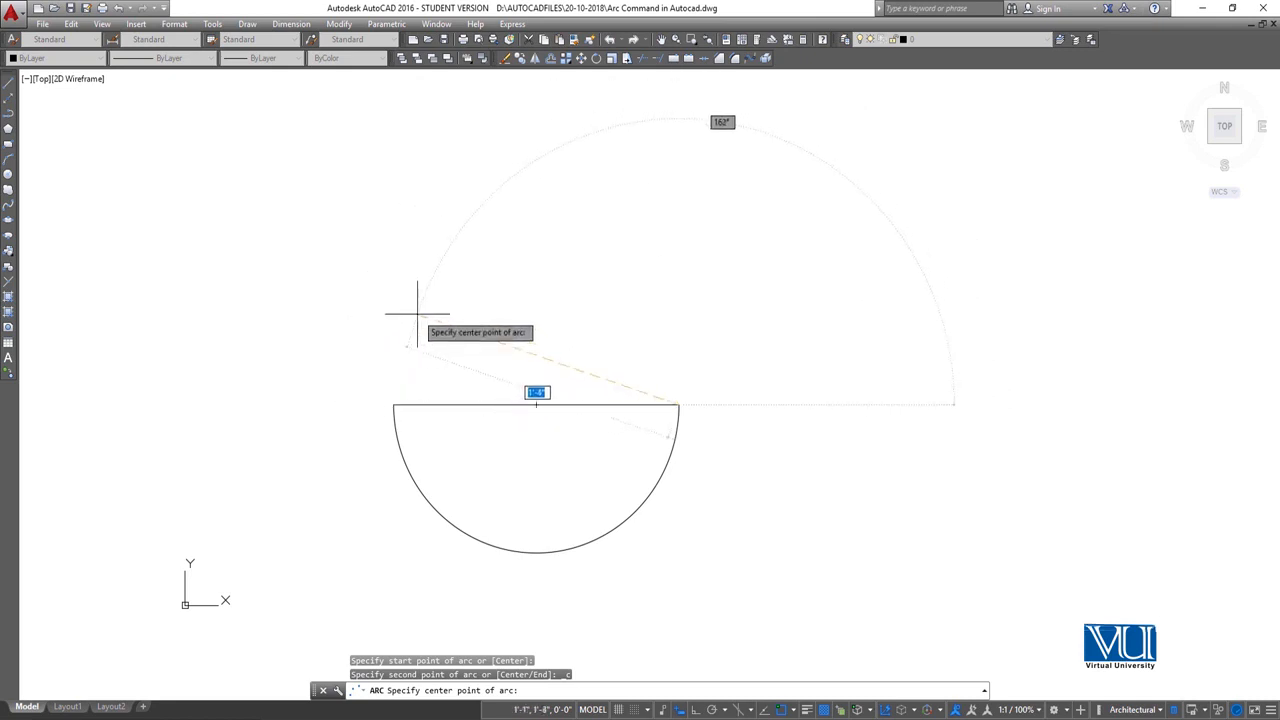
pyautogui.click(505, 241)
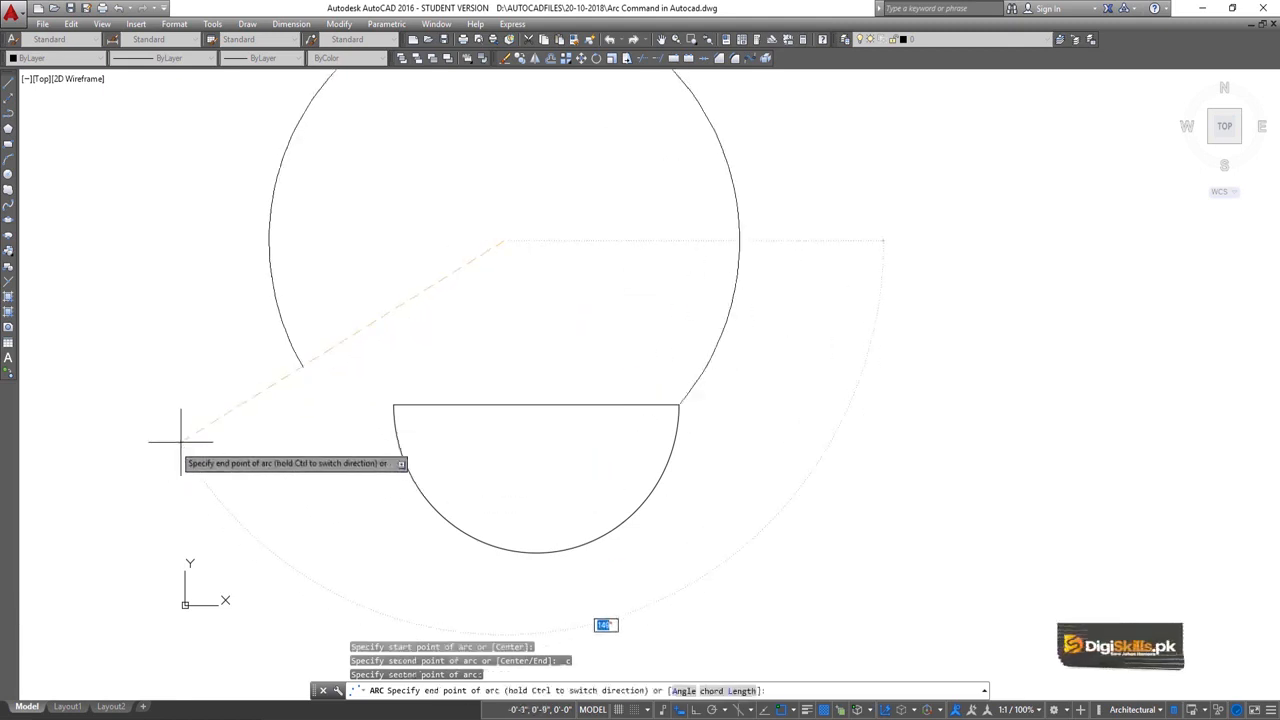
pyautogui.press('Escape')
# - Select the large upper arc with a crossing window over its top
pyautogui.scroll(-3, 558, 279)
pyautogui.scroll(-2, 557, 279)
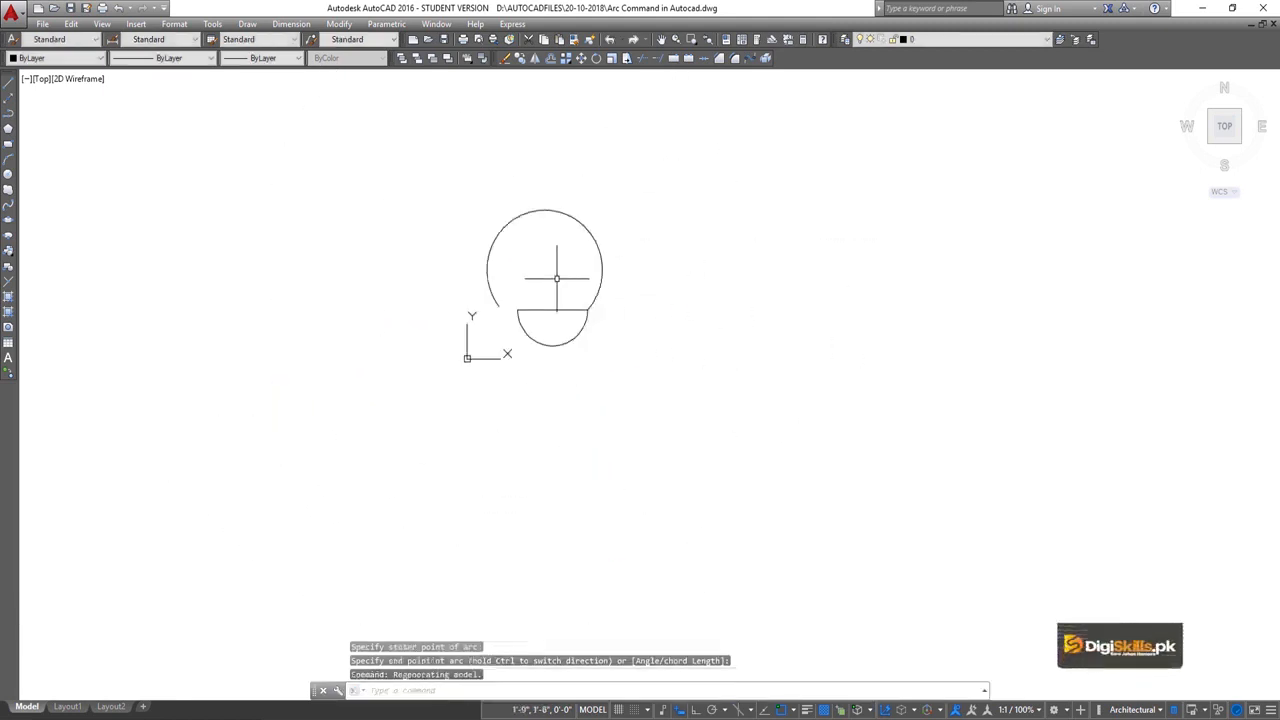
pyautogui.moveTo(554, 165); pyautogui.dragTo(534, 235)
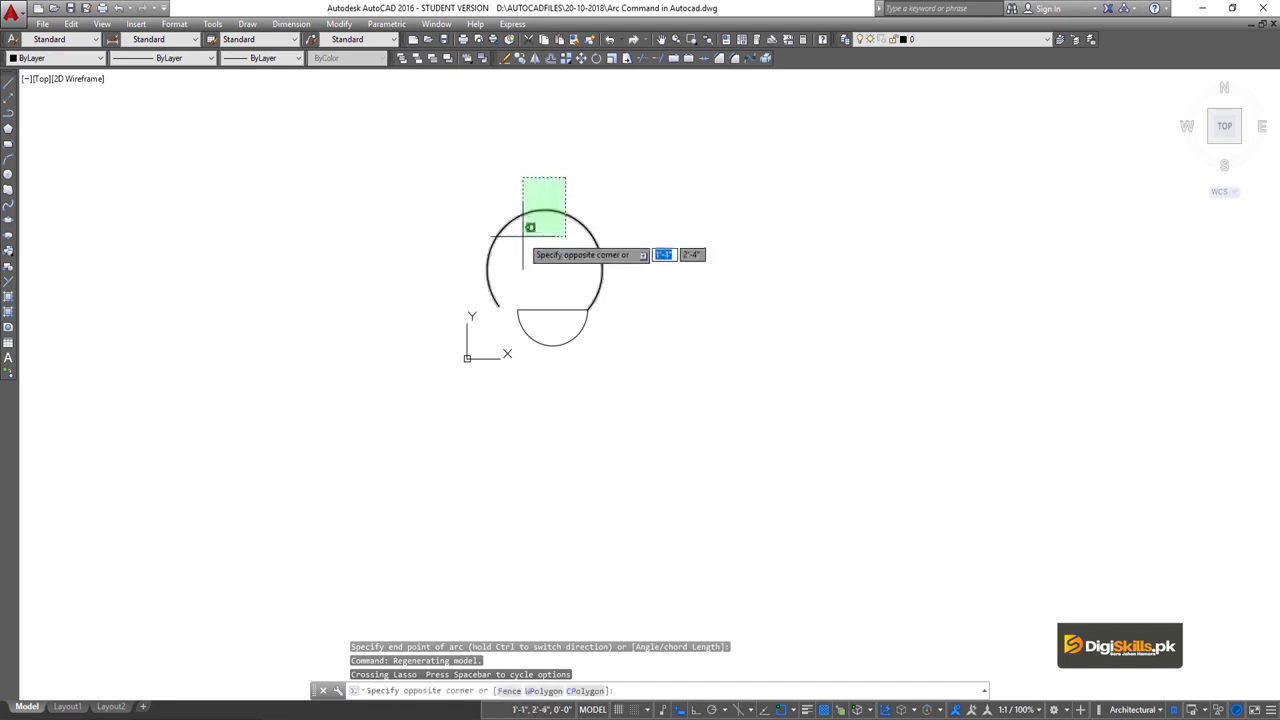